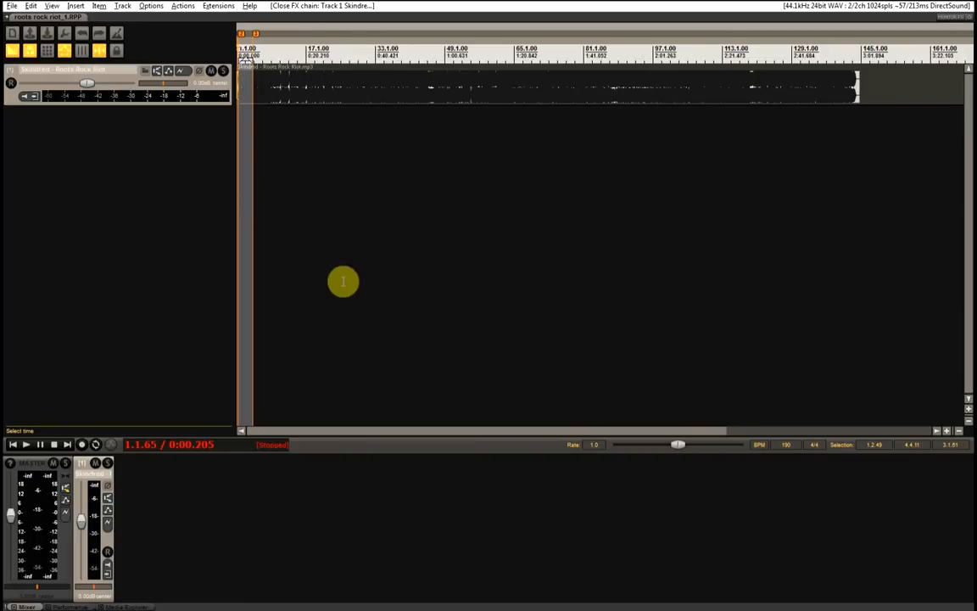
# - Play the selected opening passage of the track without effects and set the edit cursor at the selection's start
pyautogui.scroll(3, 343, 282)
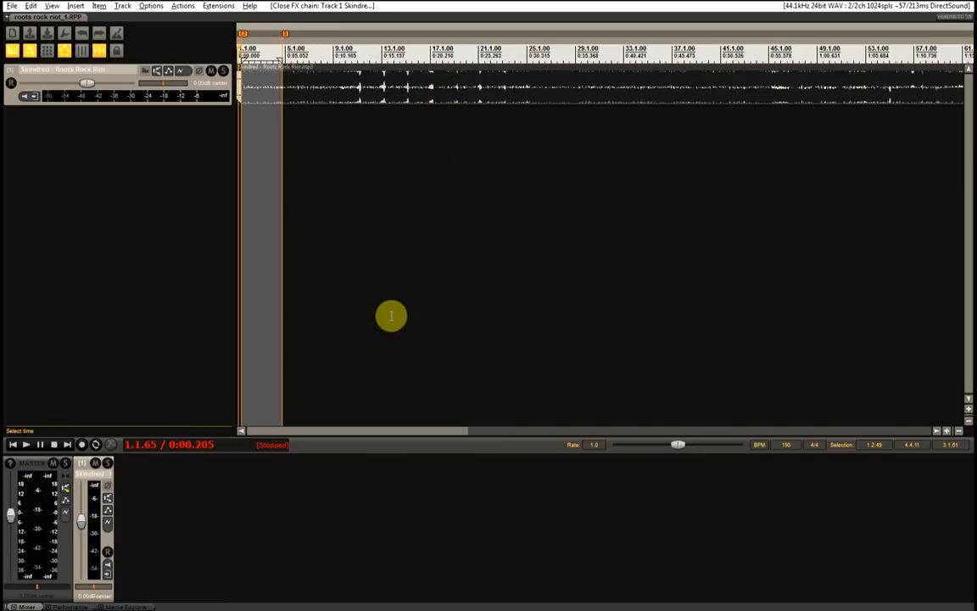
pyautogui.press('space')
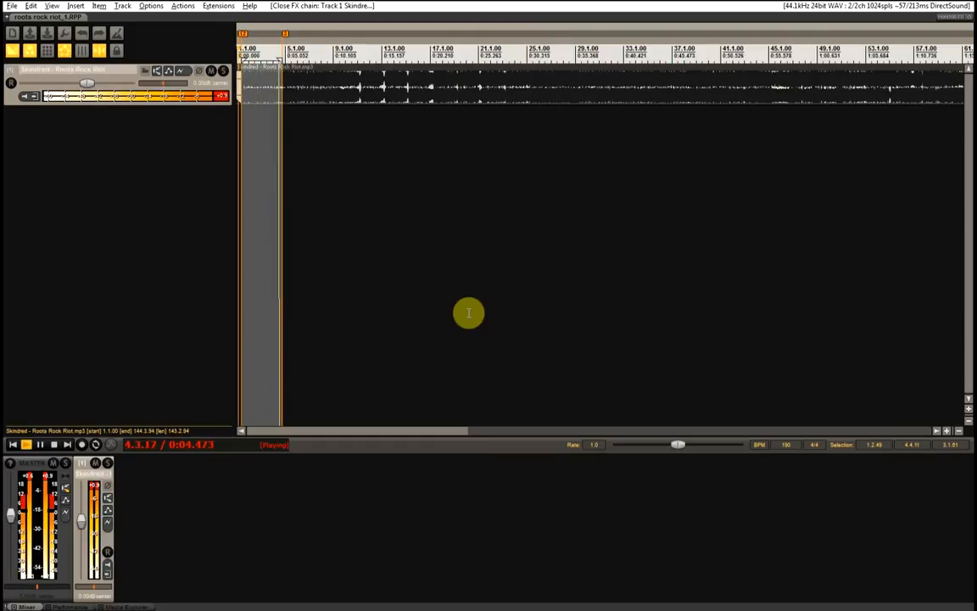
pyautogui.press('space')
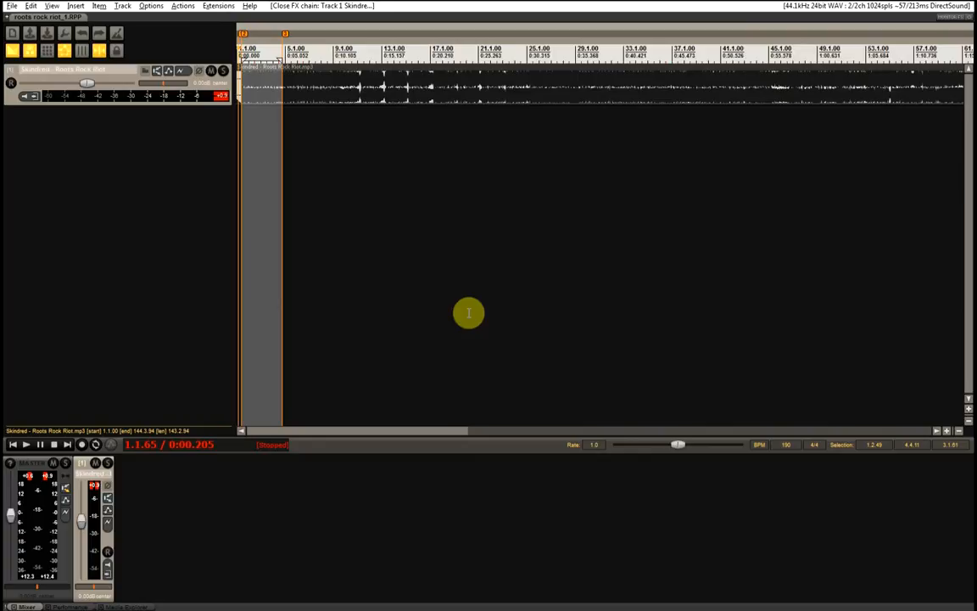
pyautogui.click(242, 304)
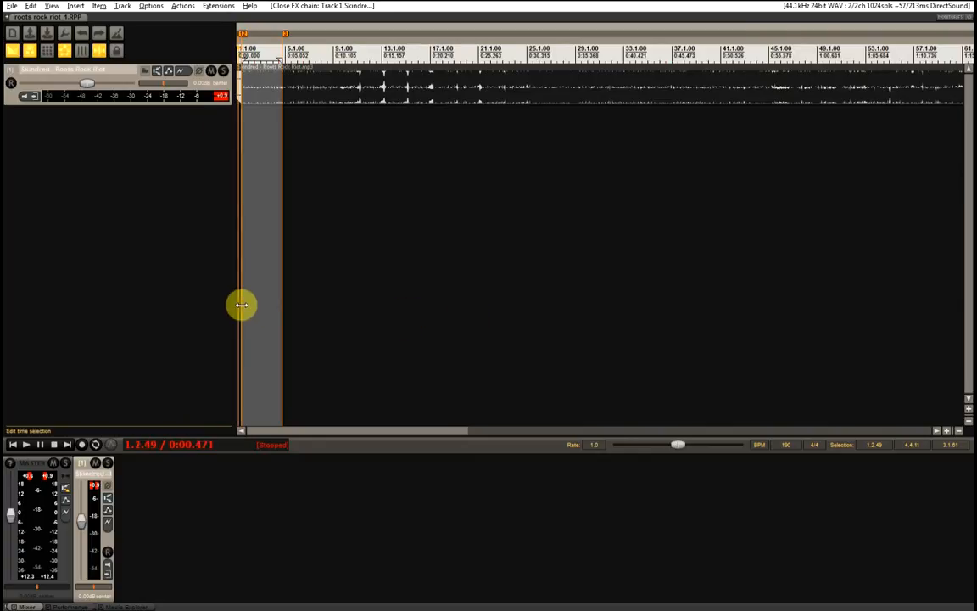
# - Add the EZmix (Toontrack) plugin to the effects chain of track 1
pyautogui.click(180, 73)
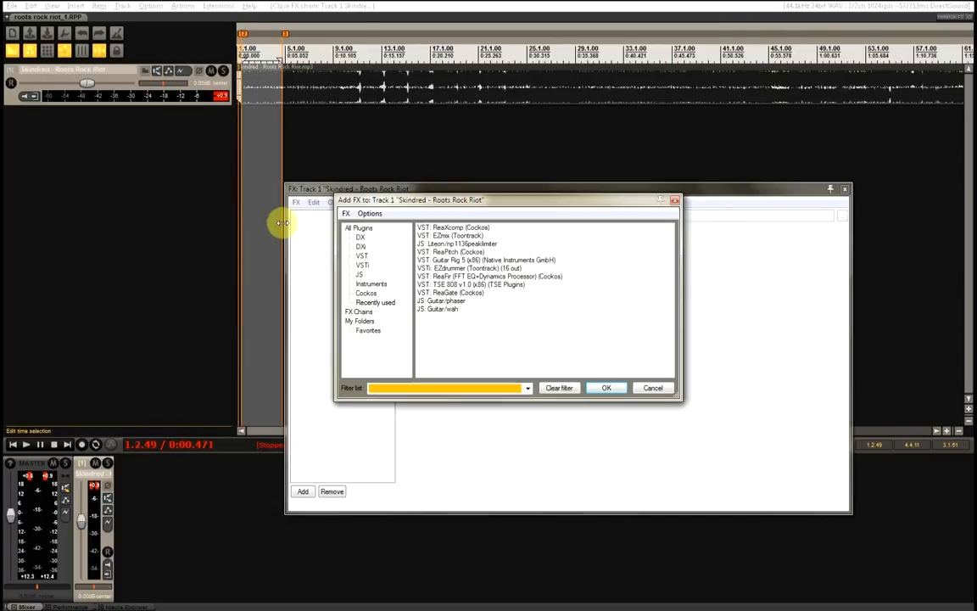
pyautogui.moveTo(493, 199); pyautogui.dragTo(604, 269)
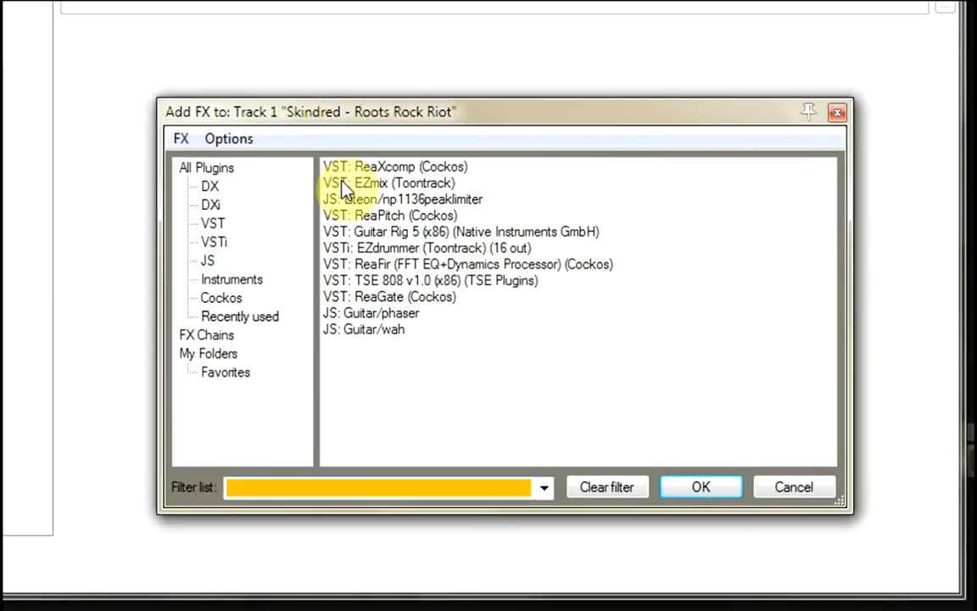
pyautogui.doubleClick(343, 183)
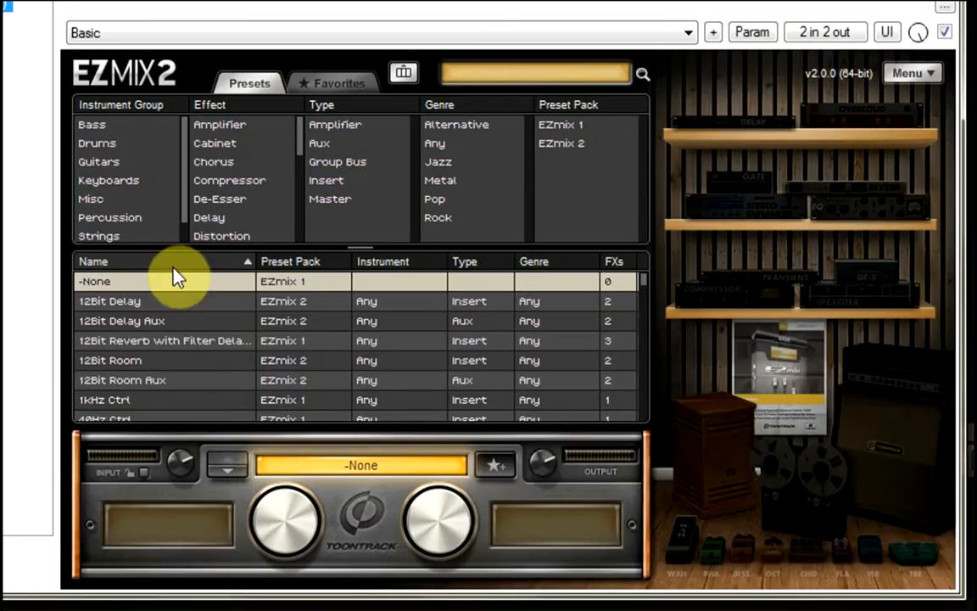
# - Filter the EZmix presets by the Stereo Enhancer effect, load Stereo Control and adjust its Width Control
pyautogui.scroll(-5, 255, 169)
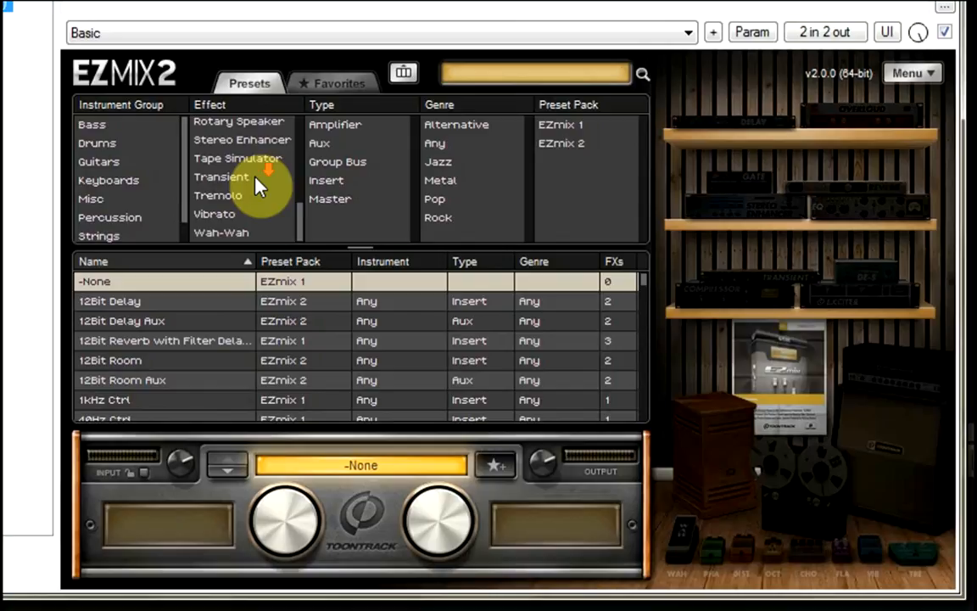
pyautogui.click(259, 140)
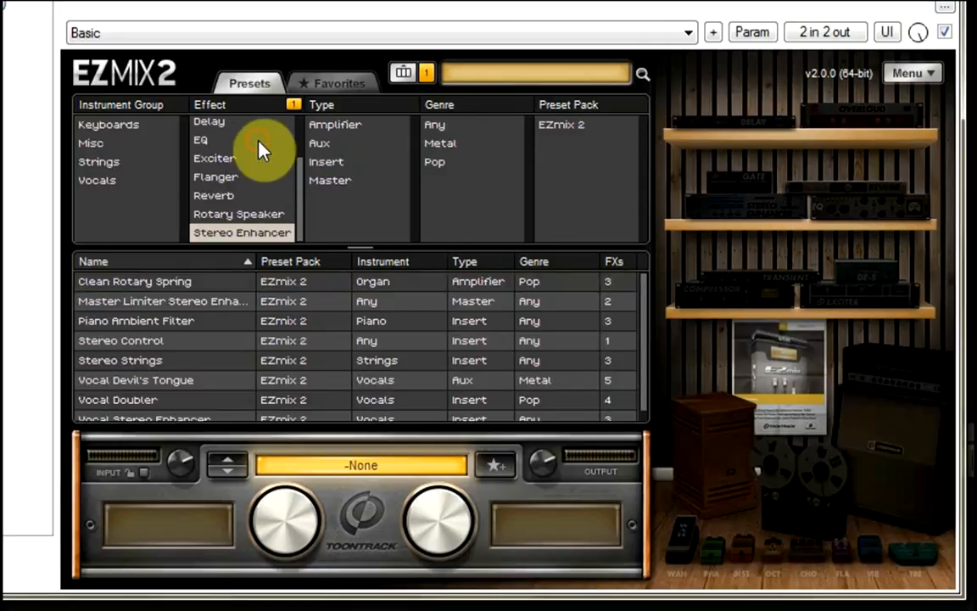
pyautogui.click(138, 343)
pyautogui.moveTo(283, 513); pyautogui.dragTo(246, 543)
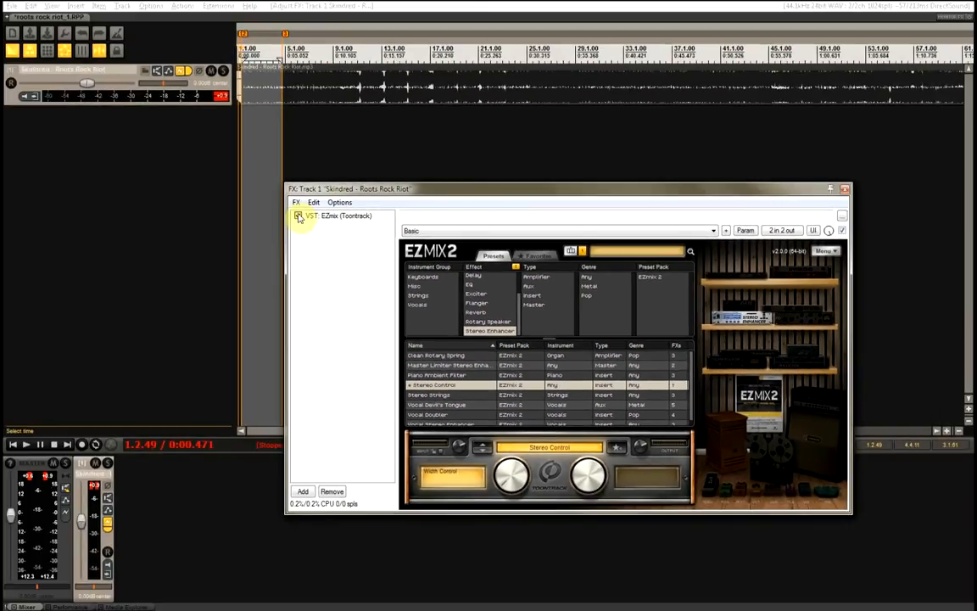
# - Play the selection with EZmix bypassed and again with it enabled to compare the stereo width
pyautogui.click(298, 216)
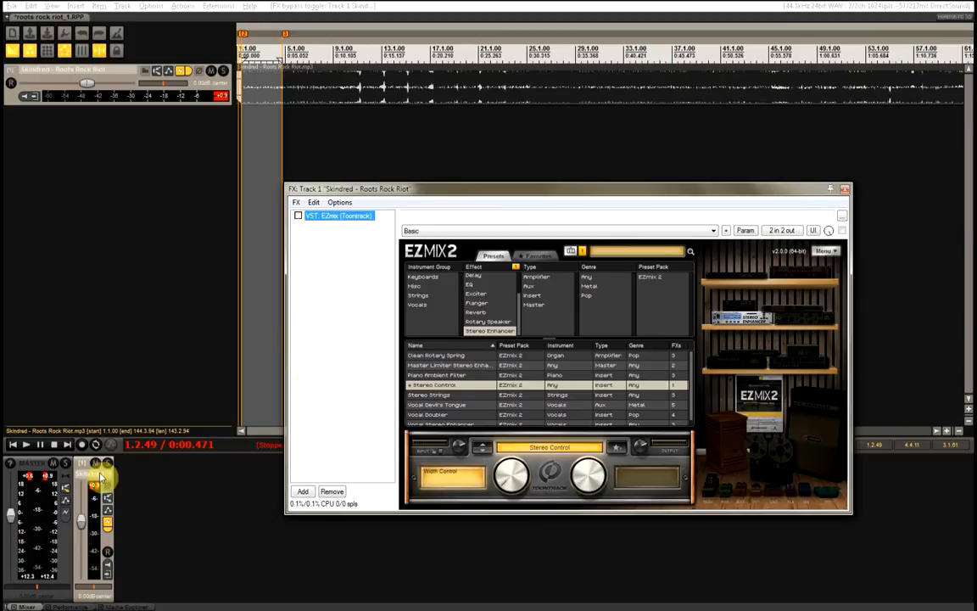
pyautogui.click(26, 445)
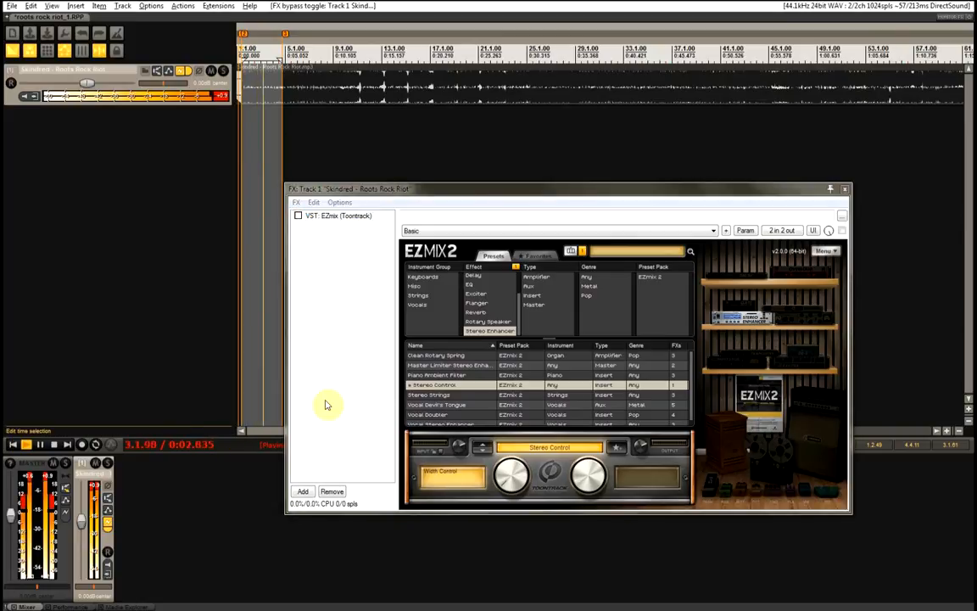
pyautogui.press('space')
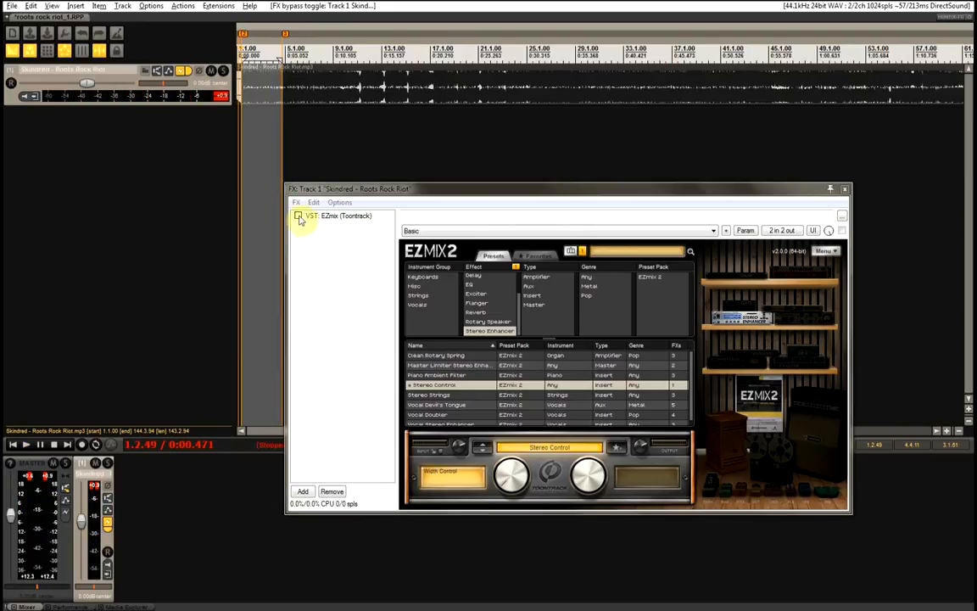
pyautogui.click(26, 444)
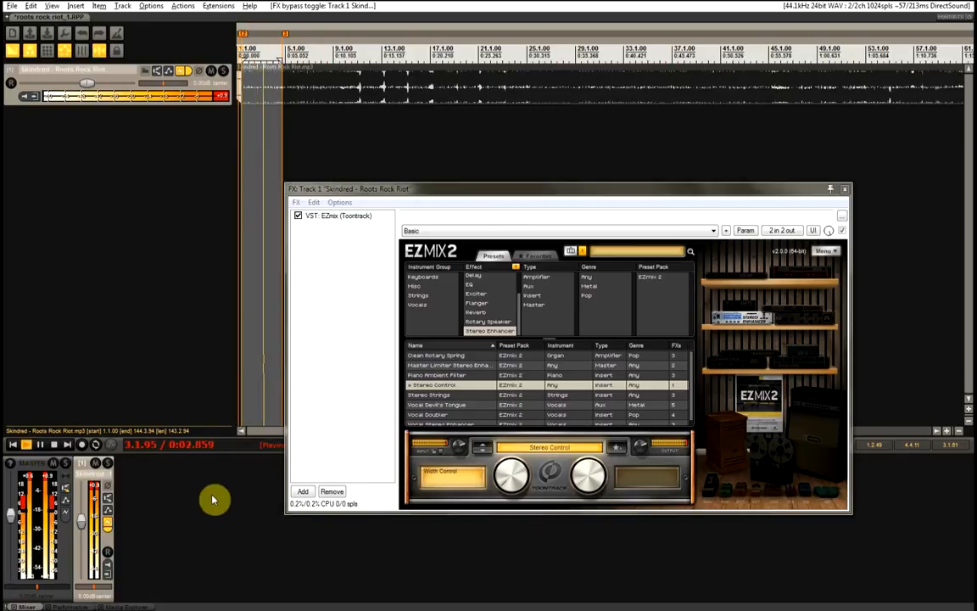
pyautogui.press('space')
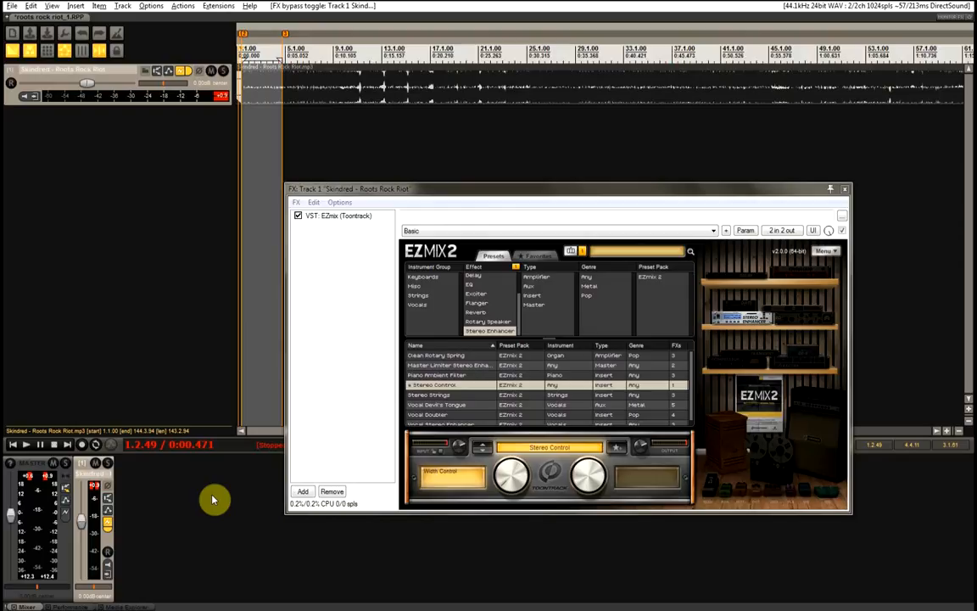
# - Add ReaXcomp (Cockos) after EZmix and load its "griz: supersolid bass, nice opto mids" preset
pyautogui.hotkey('ctrl', 'z')
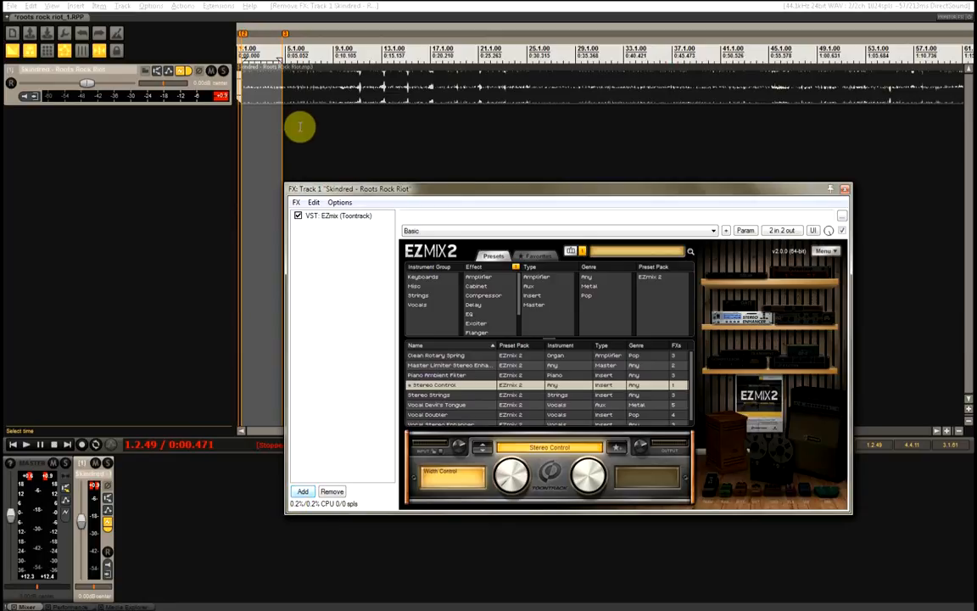
pyautogui.click(302, 494)
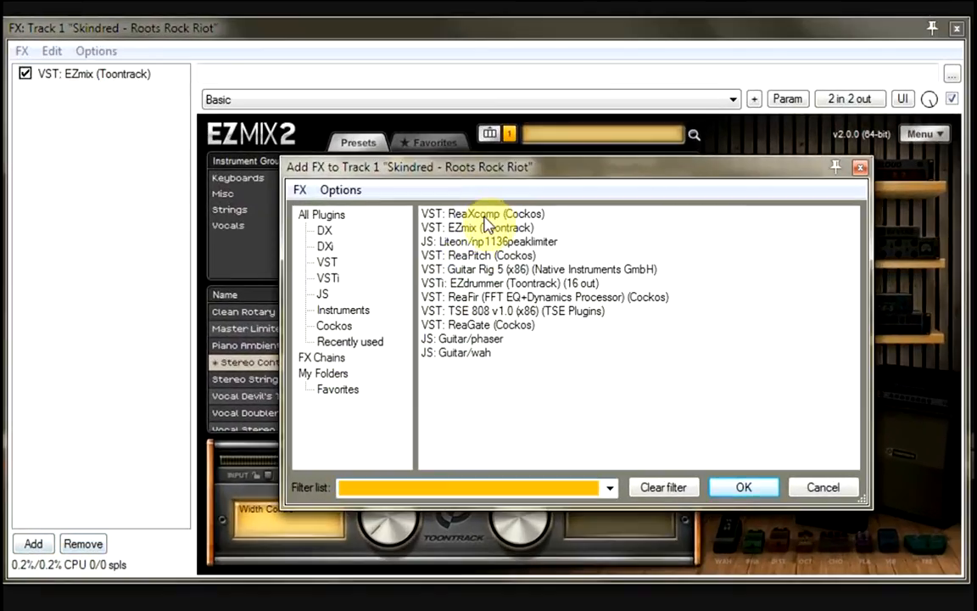
pyautogui.click(485, 216)
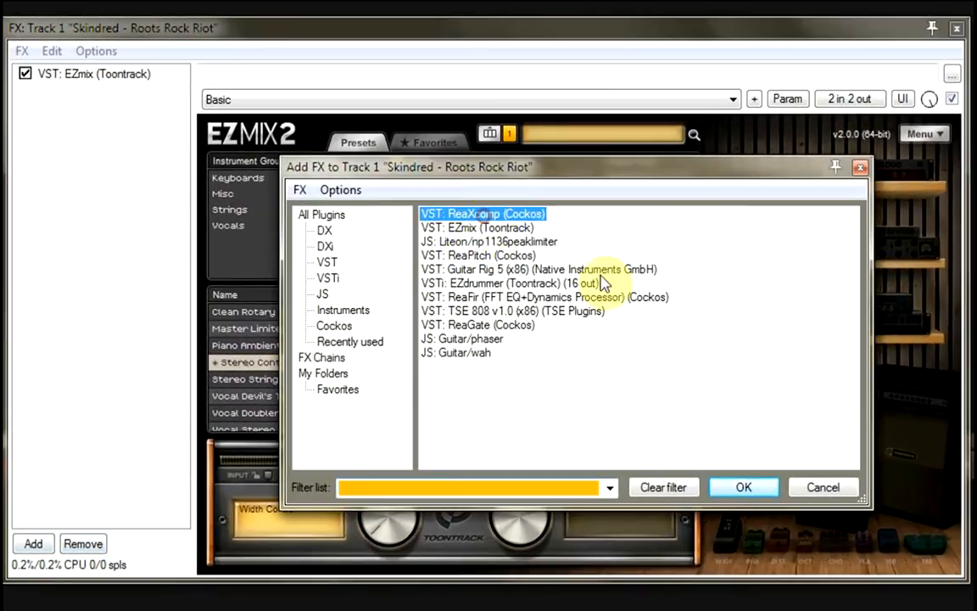
pyautogui.press('Return')
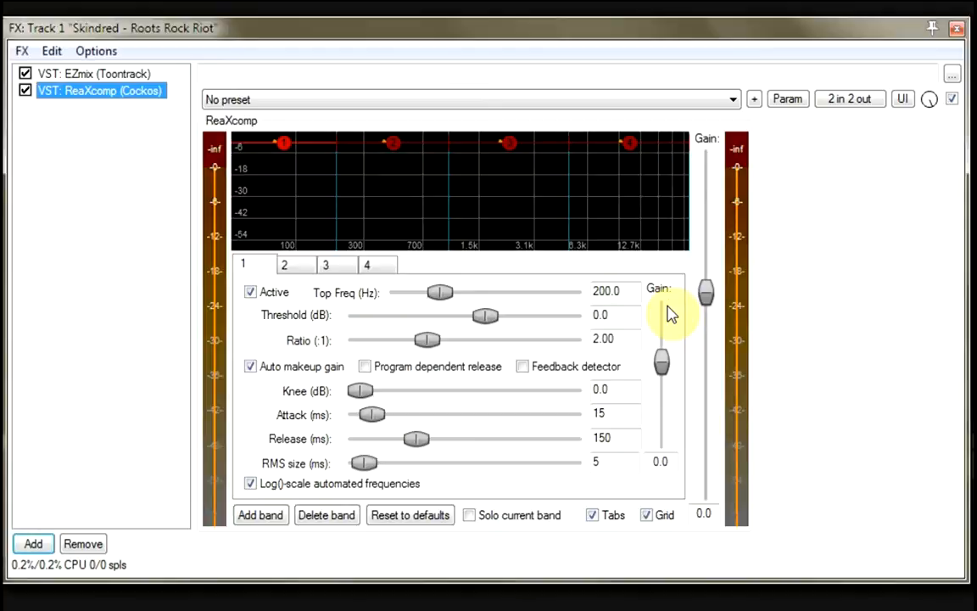
pyautogui.click(291, 102)
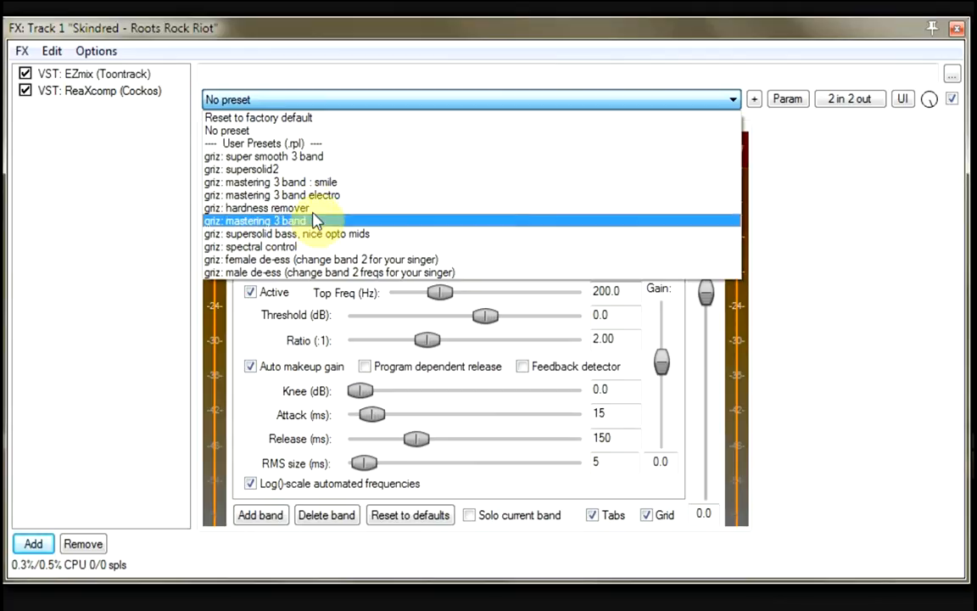
pyautogui.click(382, 239)
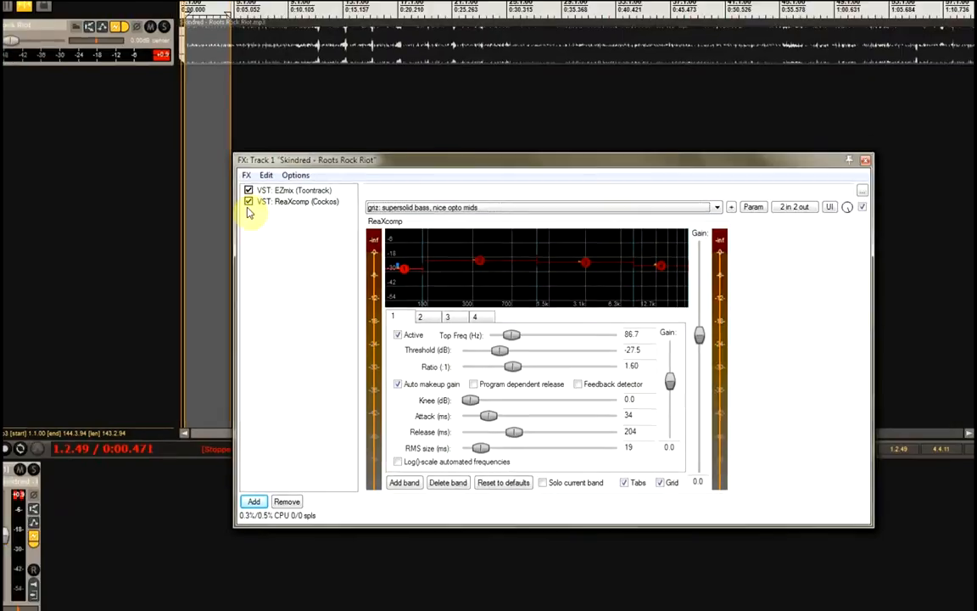
# - Play the selection with ReaXcomp bypassed and again enabled to compare the compression, and close the effects chain
pyautogui.click(25, 90)
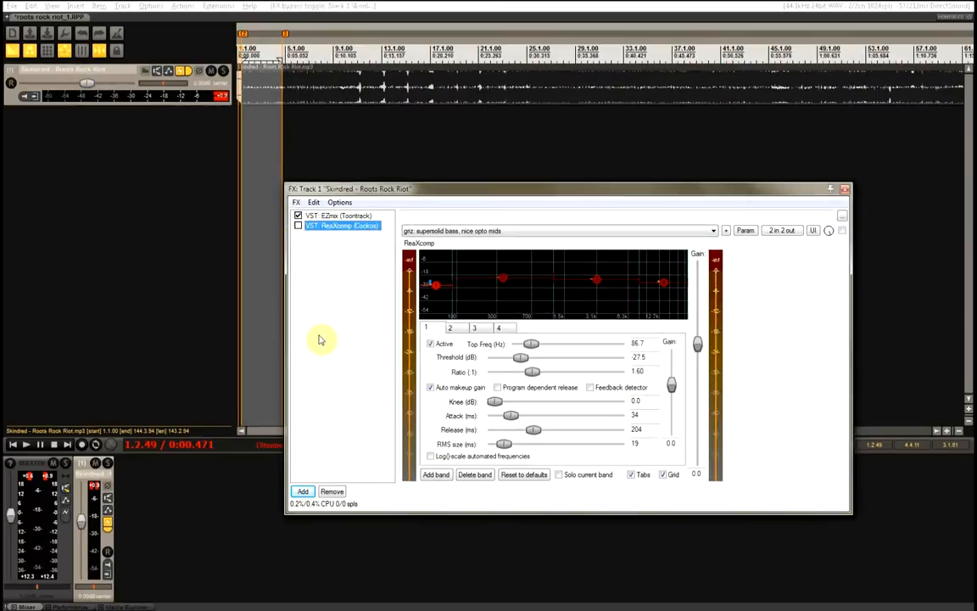
pyautogui.press('space')
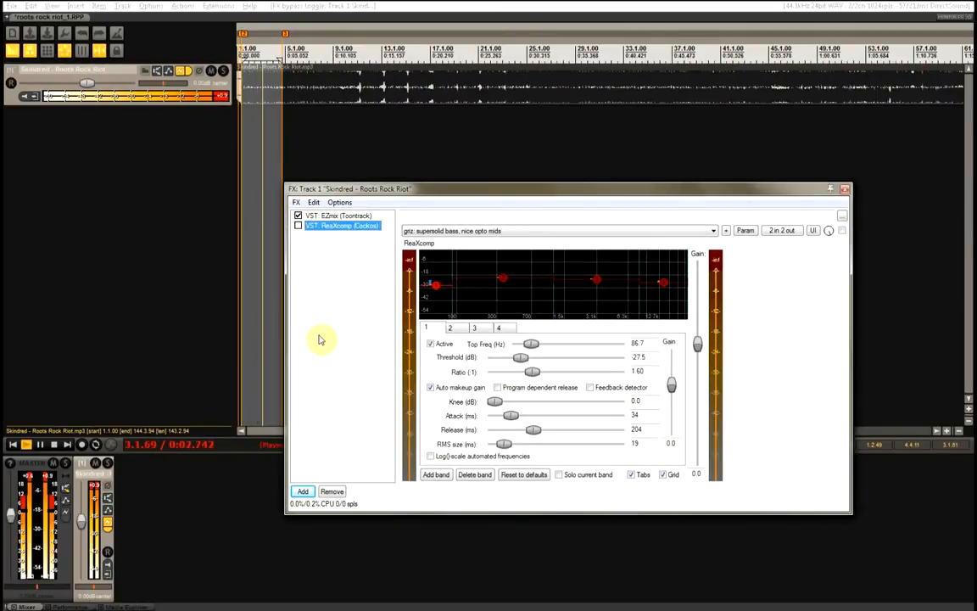
pyautogui.press('space')
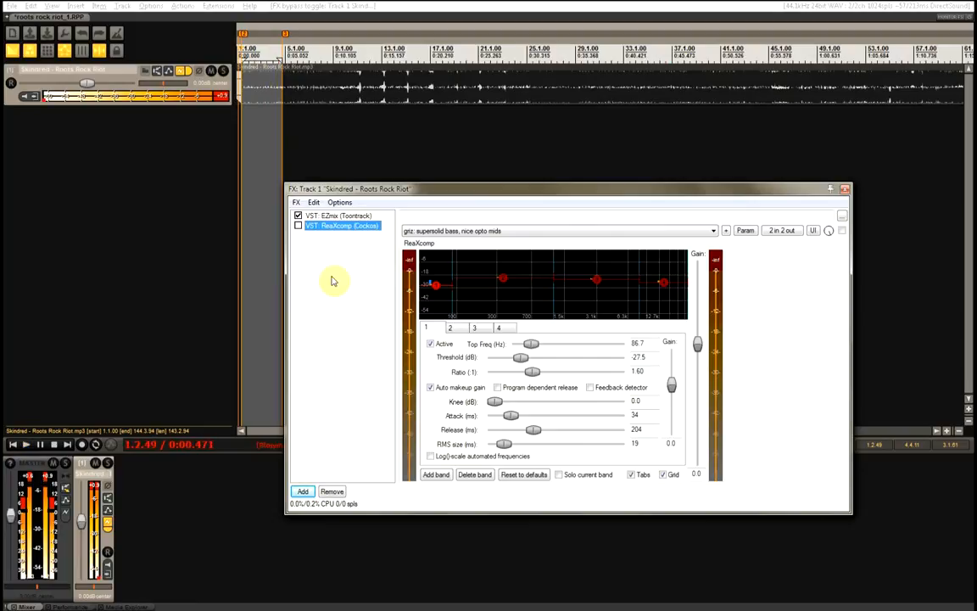
pyautogui.click(298, 226)
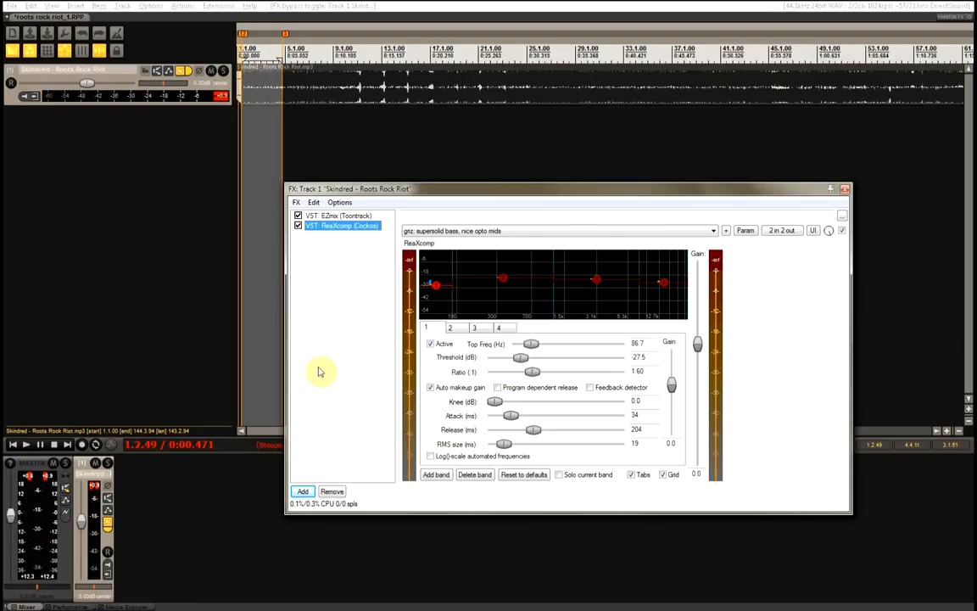
pyautogui.press('space')
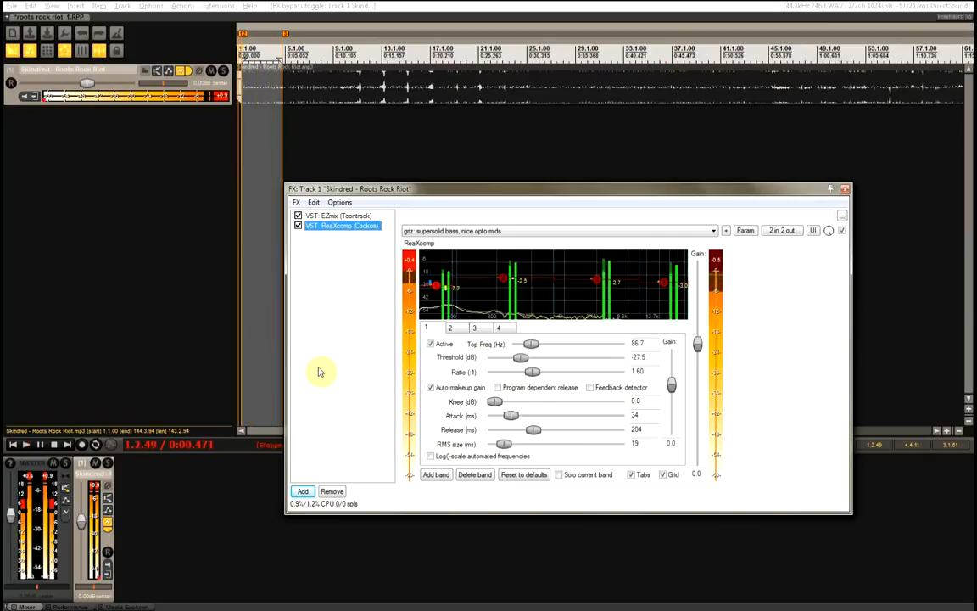
pyautogui.press('space')
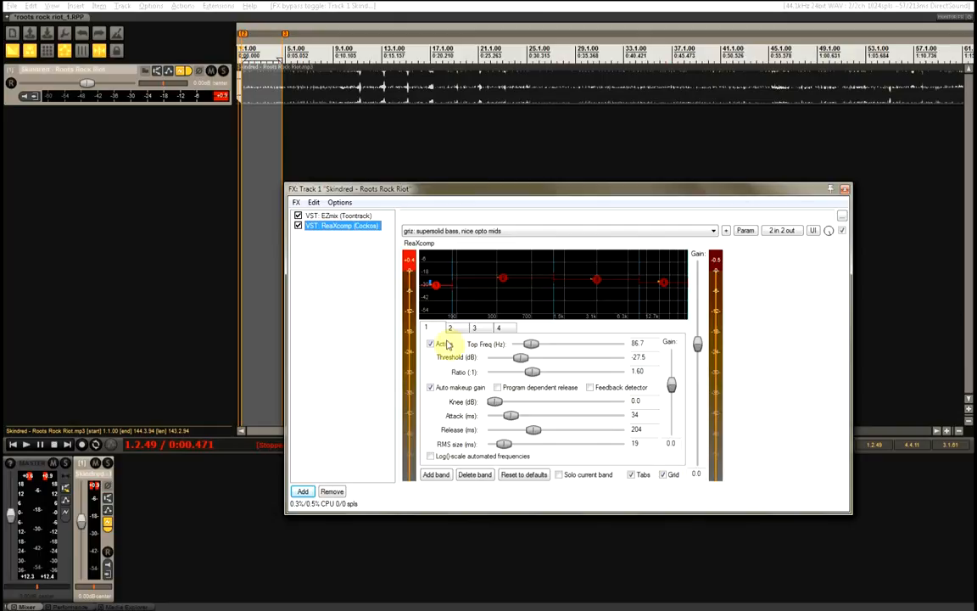
pyautogui.click(844, 192)
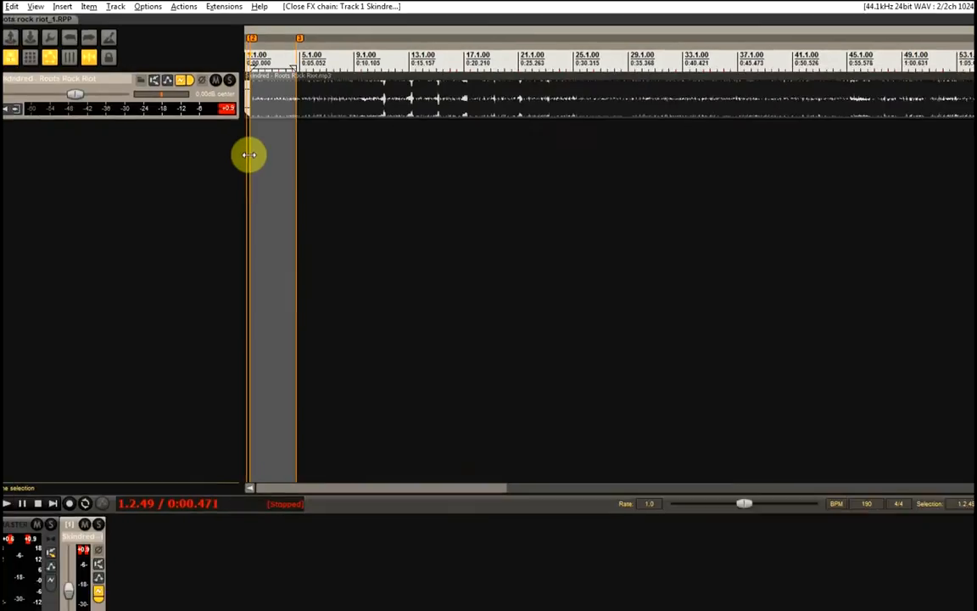
# - Reopen track 1's effects chain and add the JS: Liteon/np1136peaklimiter plugin after ReaXcomp
pyautogui.click(218, 96)
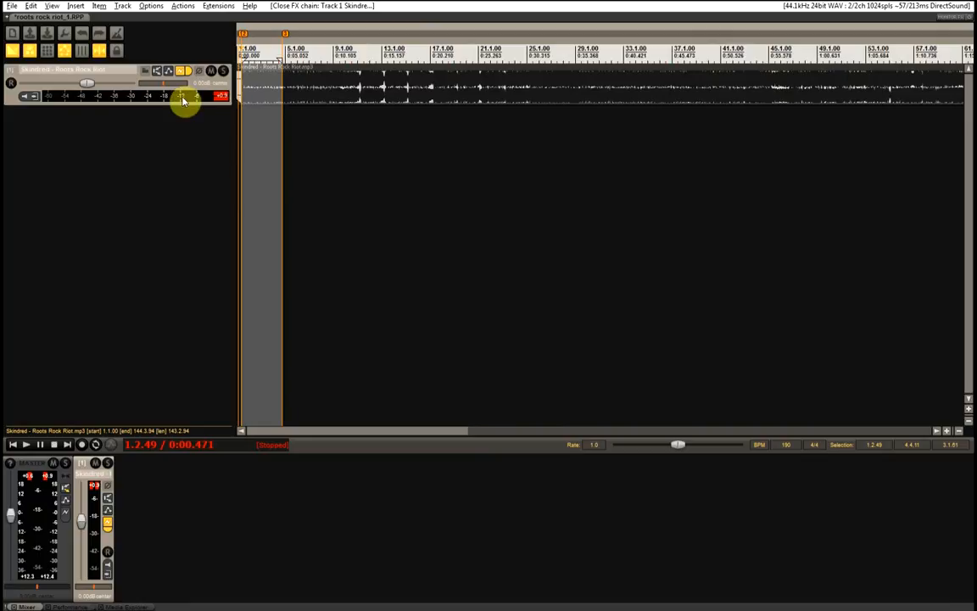
pyautogui.click(184, 71)
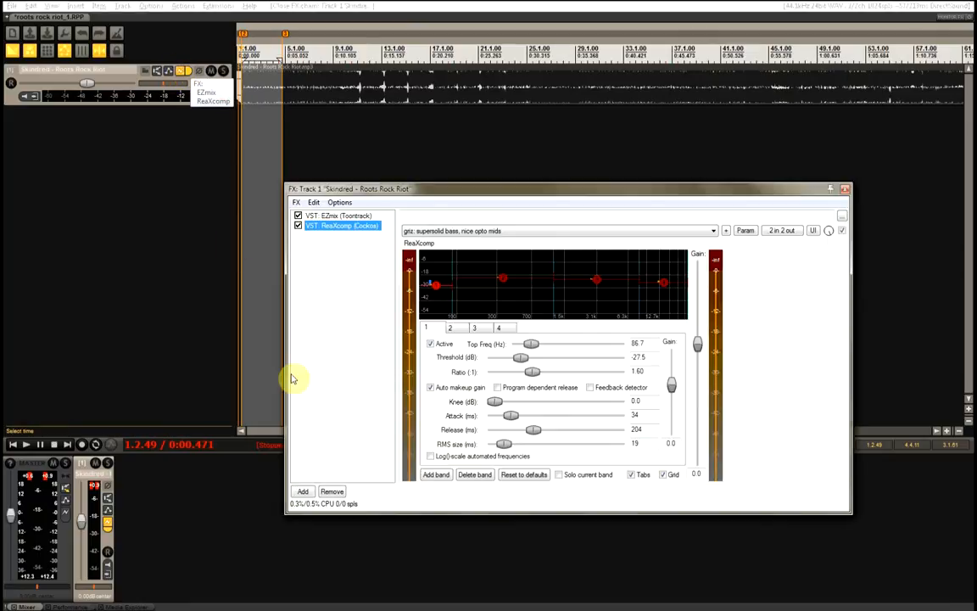
pyautogui.click(303, 491)
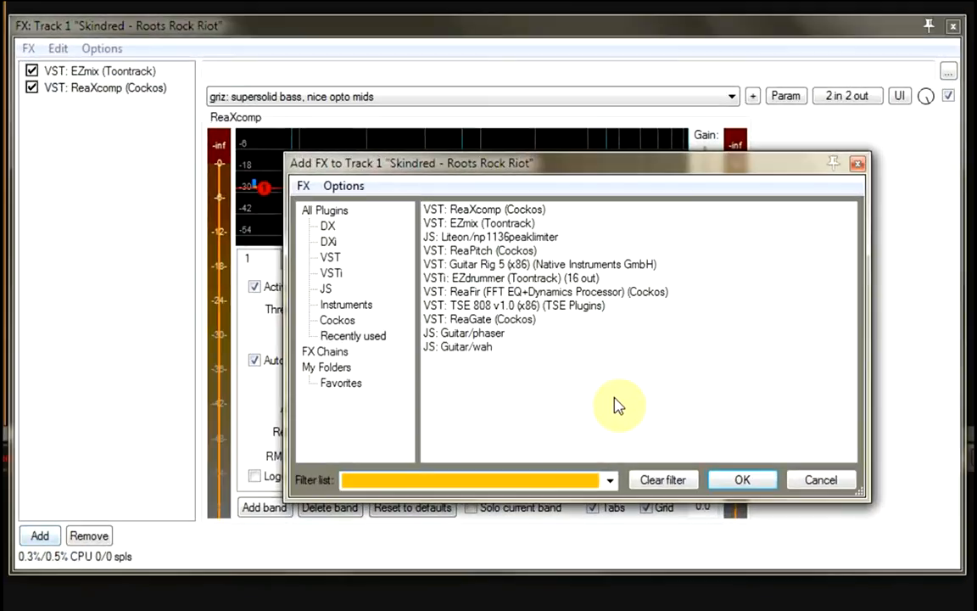
pyautogui.doubleClick(547, 244)
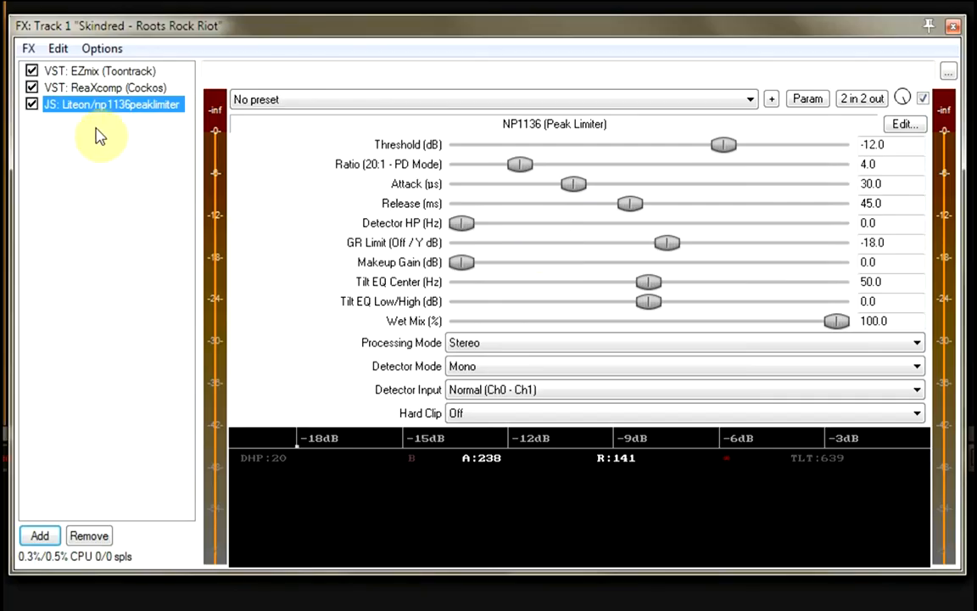
# - Configure the peak limiter with a threshold of 0 dB, detector mode Stereo and hard clip On
pyautogui.click(893, 148)
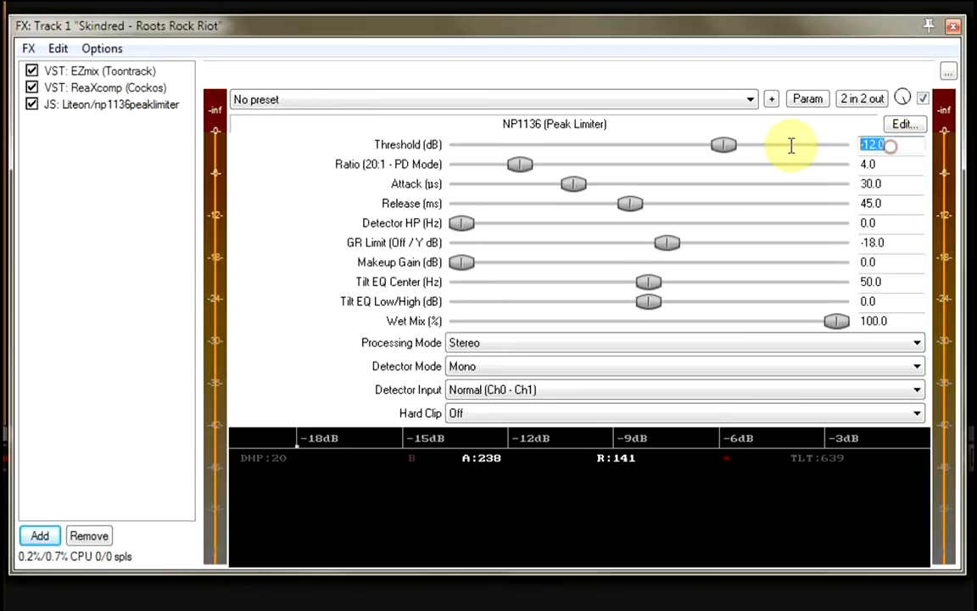
pyautogui.write('0')
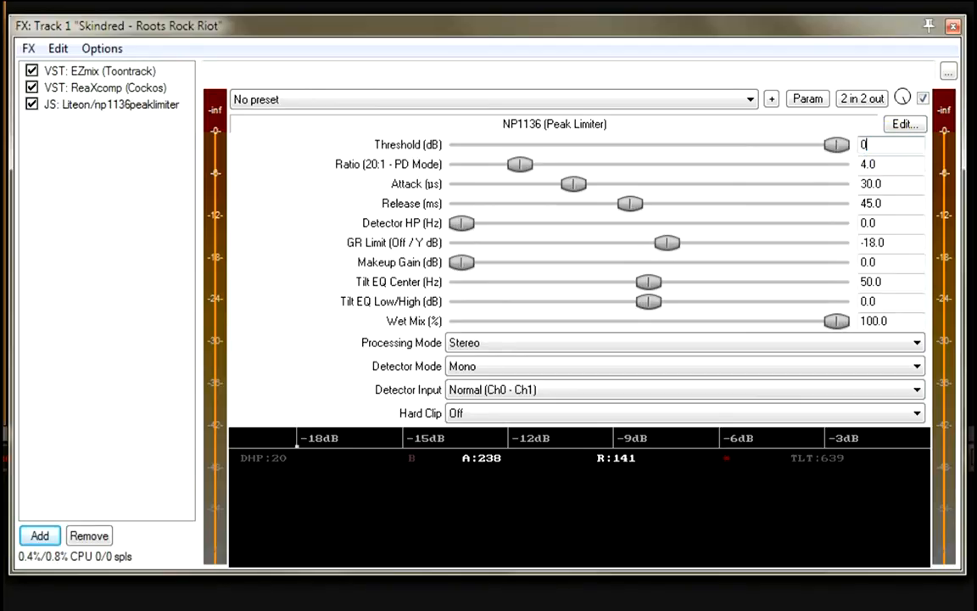
pyautogui.click(465, 367)
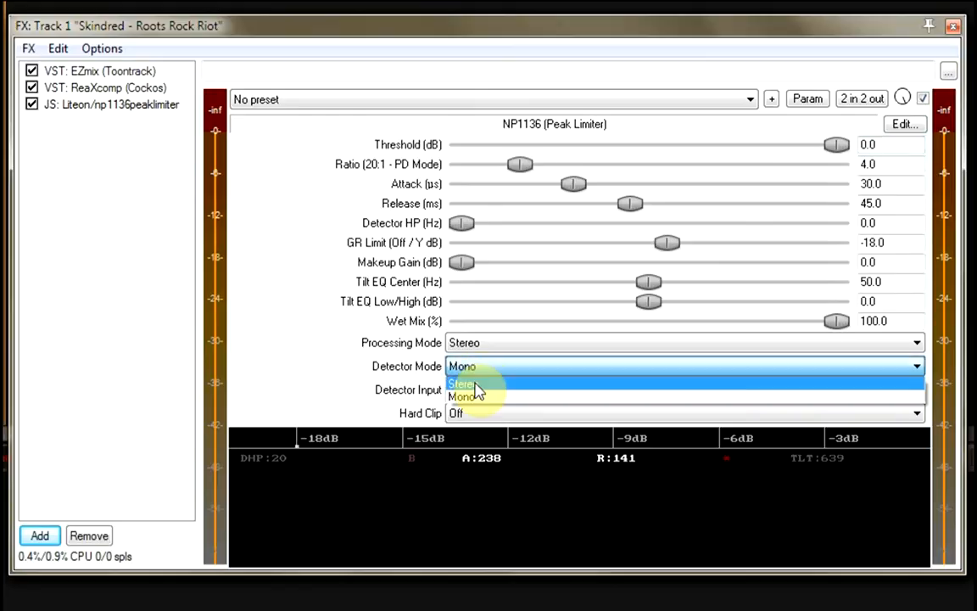
pyautogui.click(480, 387)
pyautogui.click(478, 415)
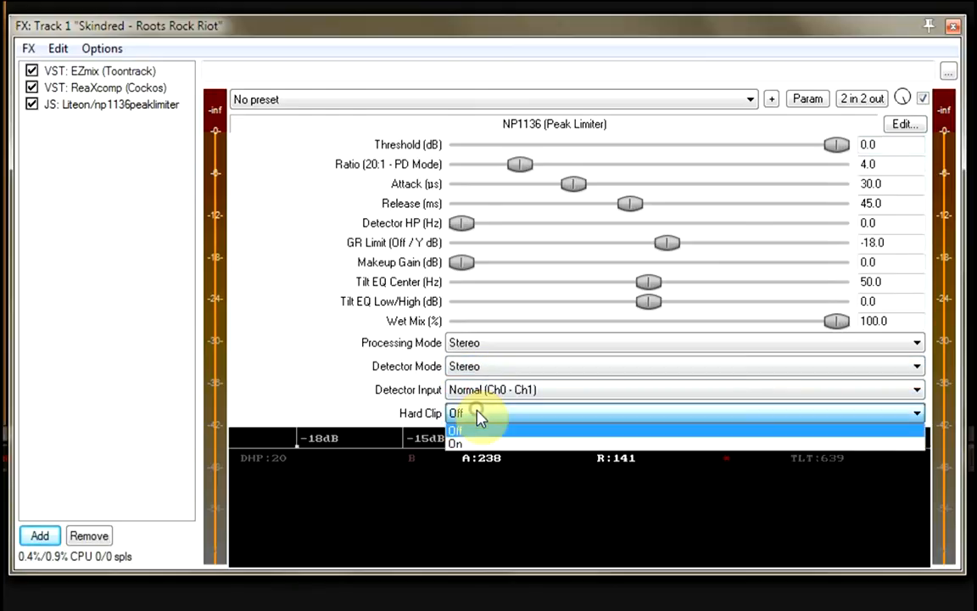
pyautogui.click(494, 448)
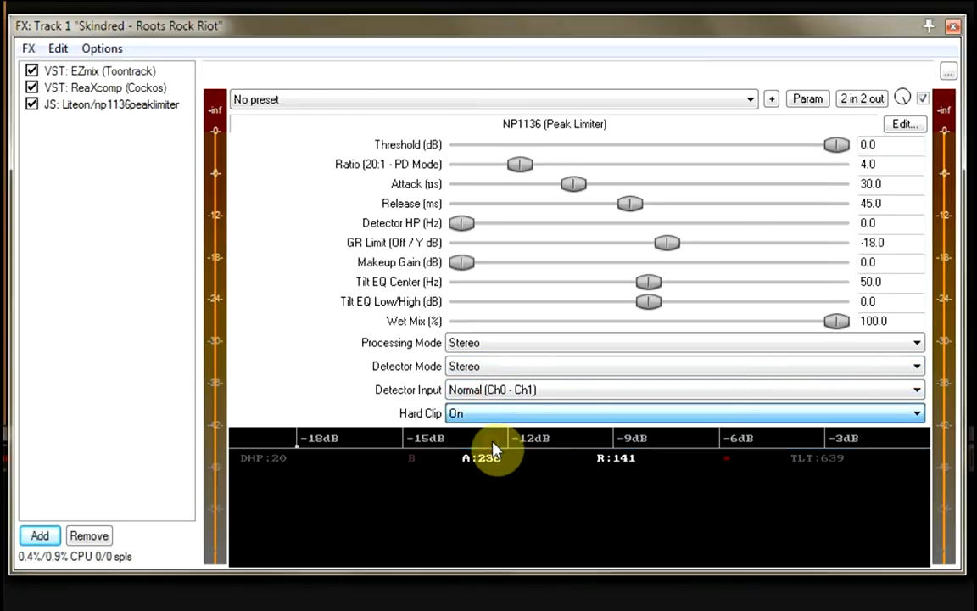
pyautogui.click(161, 297)
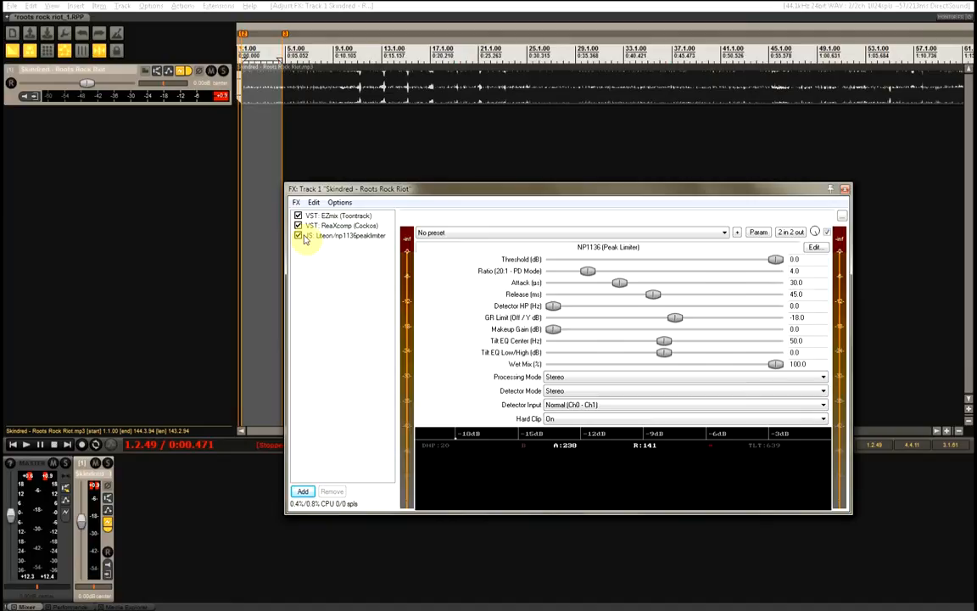
# - Play the selection with the peak limiter bypassed and again enabled, resetting track 1's peak meter in between, and close the effects chain
pyautogui.click(298, 236)
pyautogui.press('space')
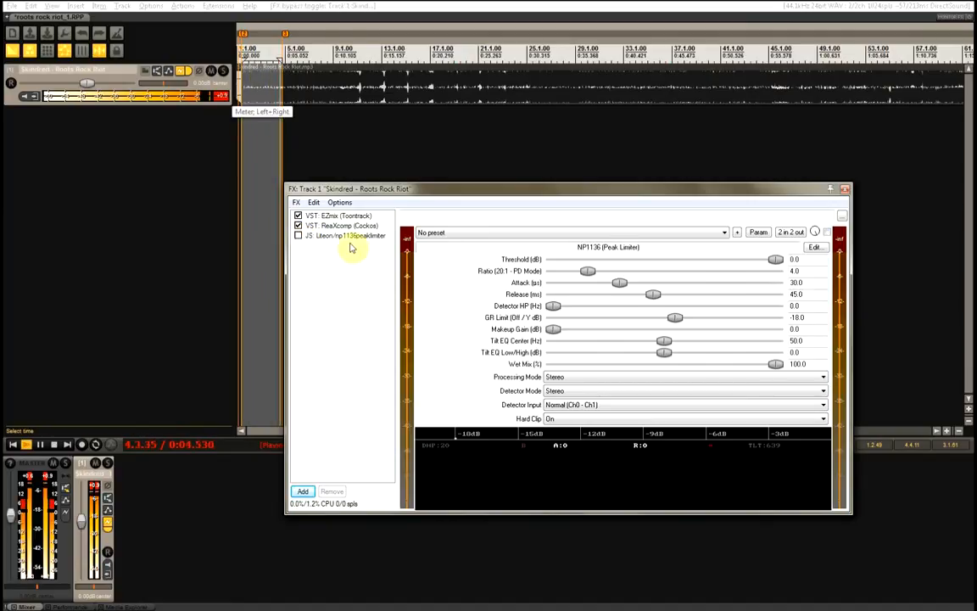
pyautogui.press('space')
pyautogui.click(298, 236)
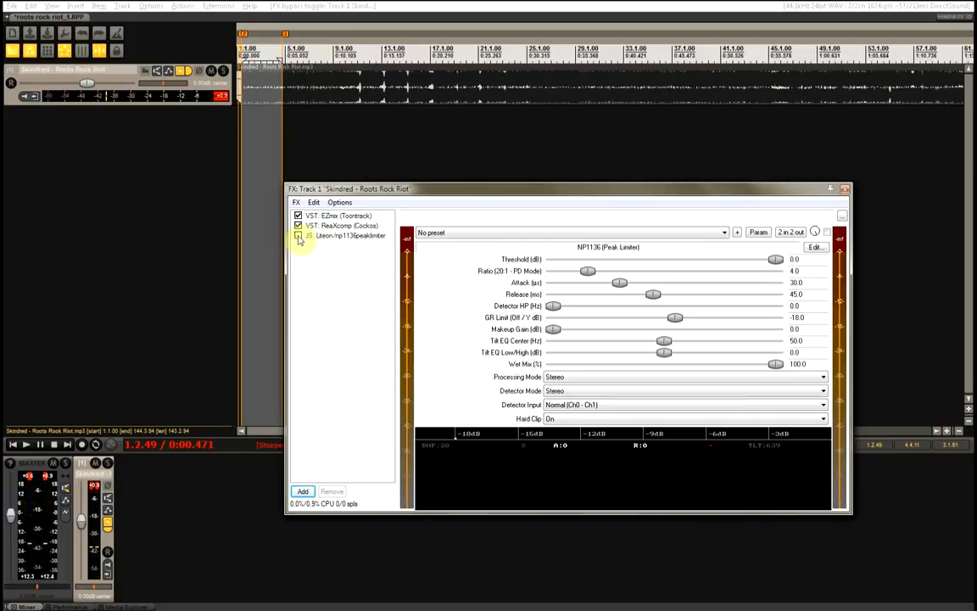
pyautogui.click(221, 97)
pyautogui.press('space')
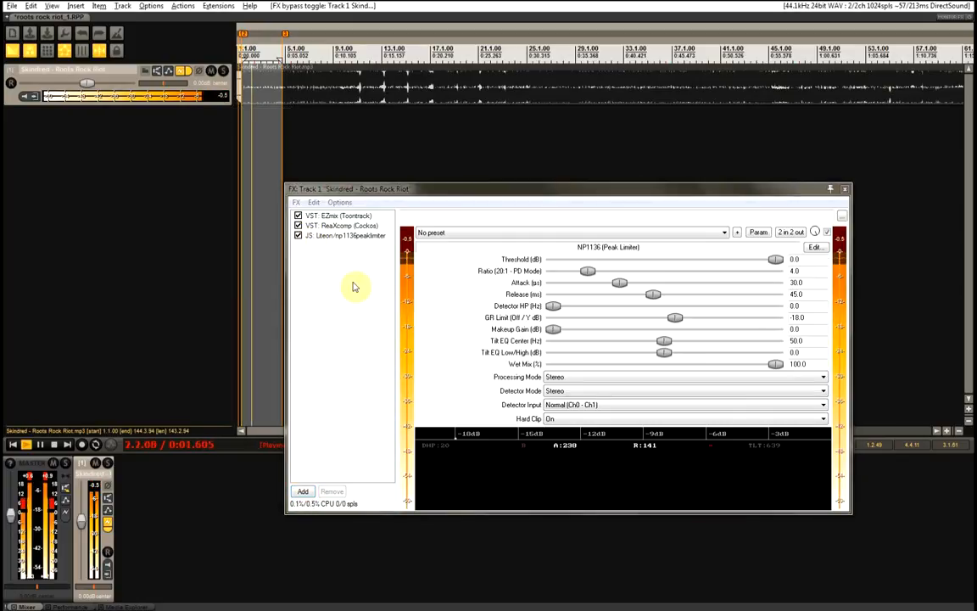
pyautogui.press('space')
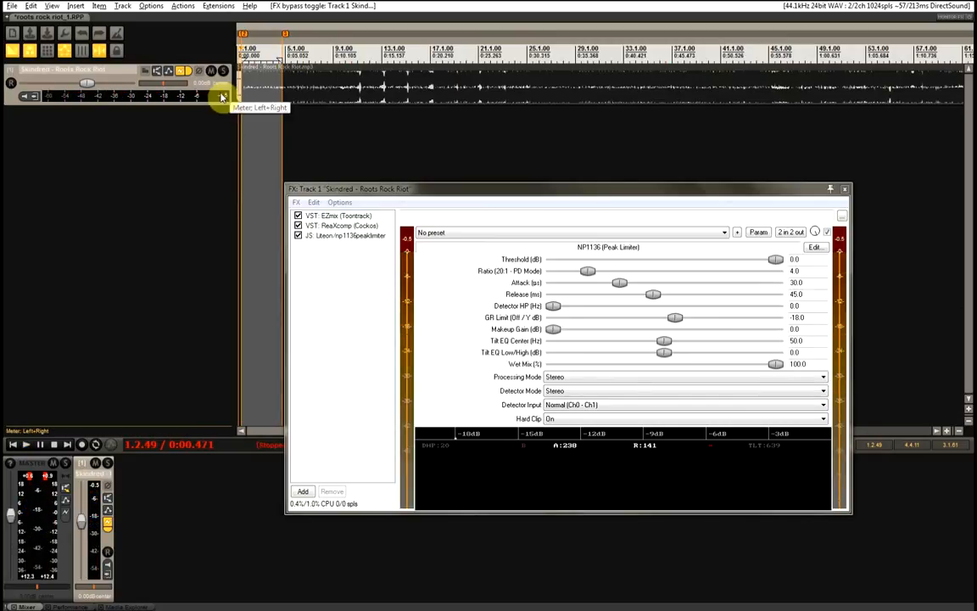
pyautogui.click(845, 194)
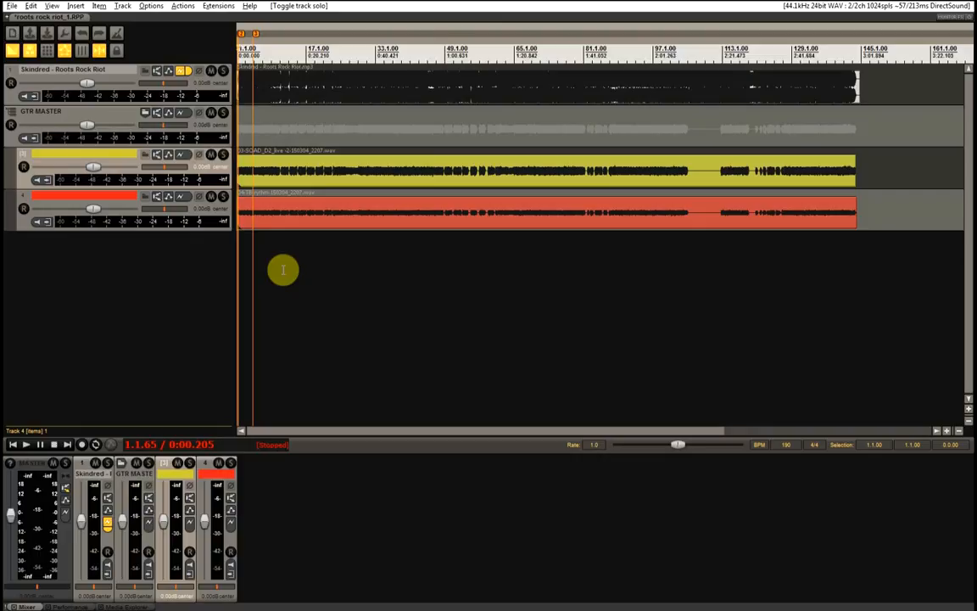
# - Solo the yellow guitar track 3, play it from the start to check its level, and unsolo it
pyautogui.click(222, 154)
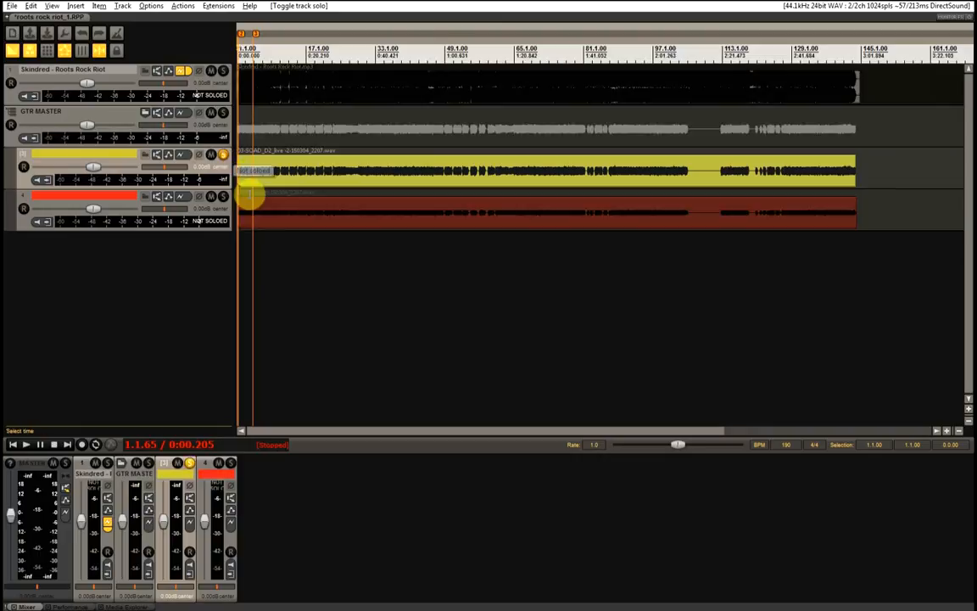
pyautogui.click(241, 180)
pyautogui.press('space')
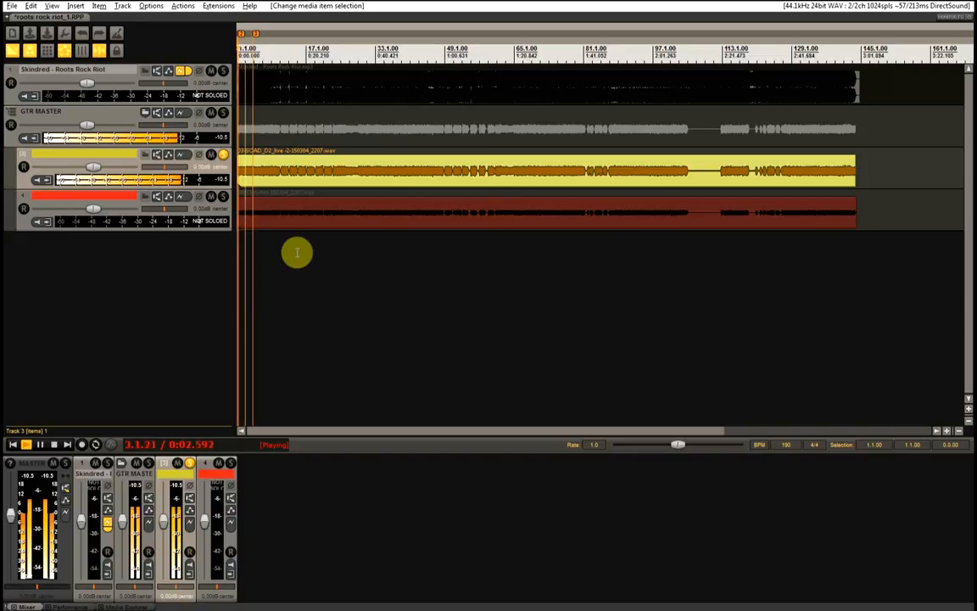
pyautogui.press('space')
pyautogui.click(222, 155)
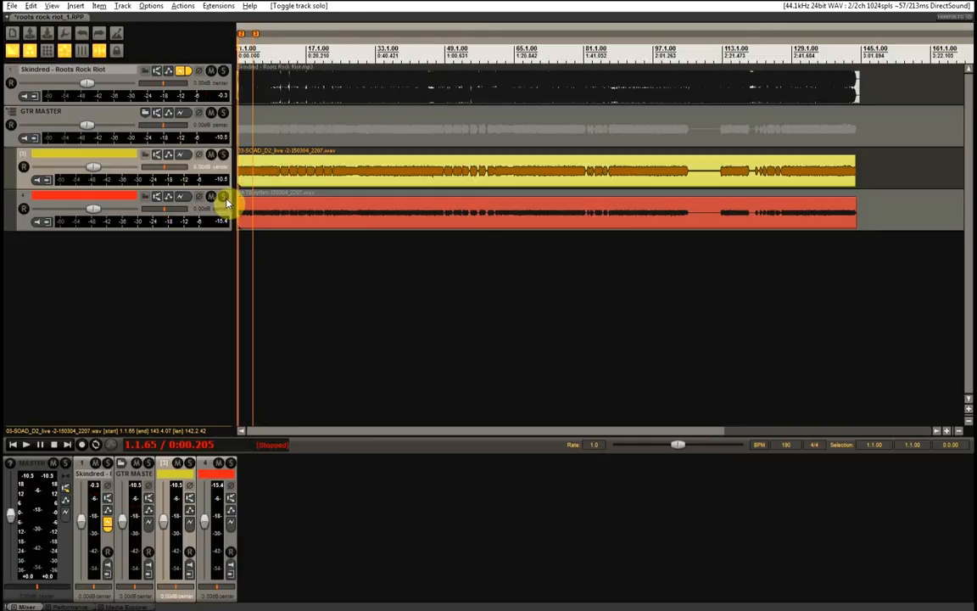
# - Solo the red guitar track 4, play it to check its level, and unsolo it
pyautogui.click(223, 196)
pyautogui.press('space')
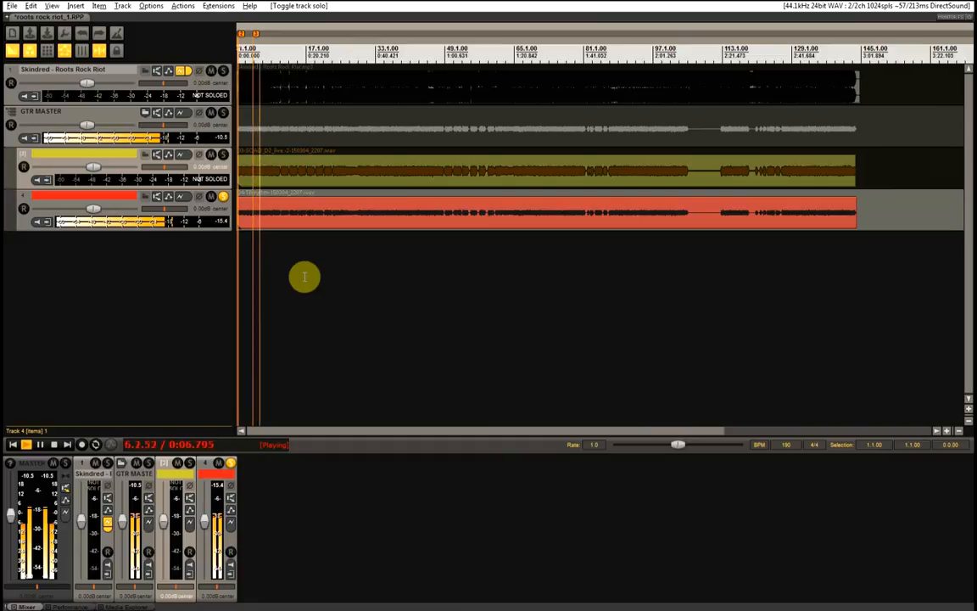
pyautogui.press('space')
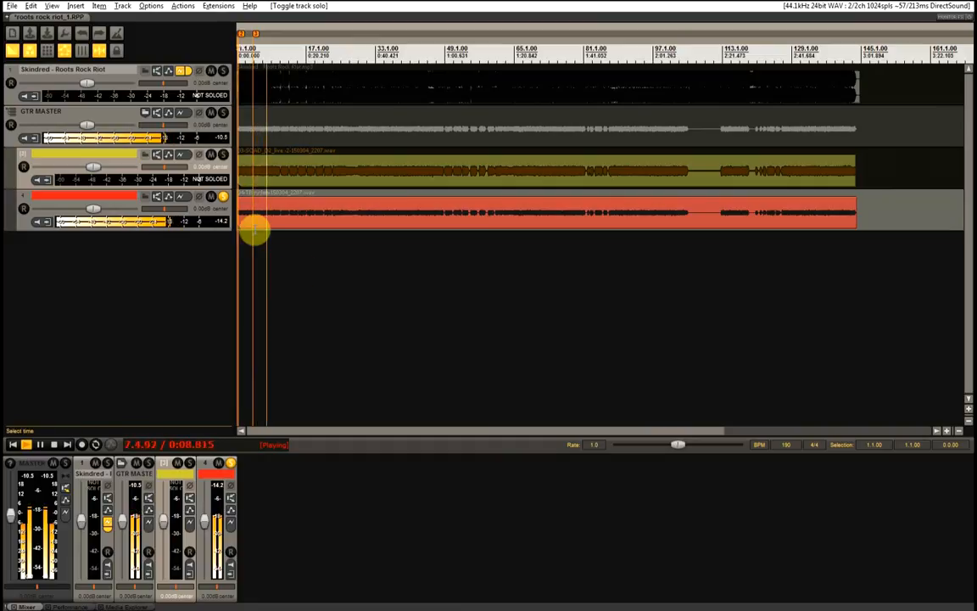
pyautogui.click(224, 199)
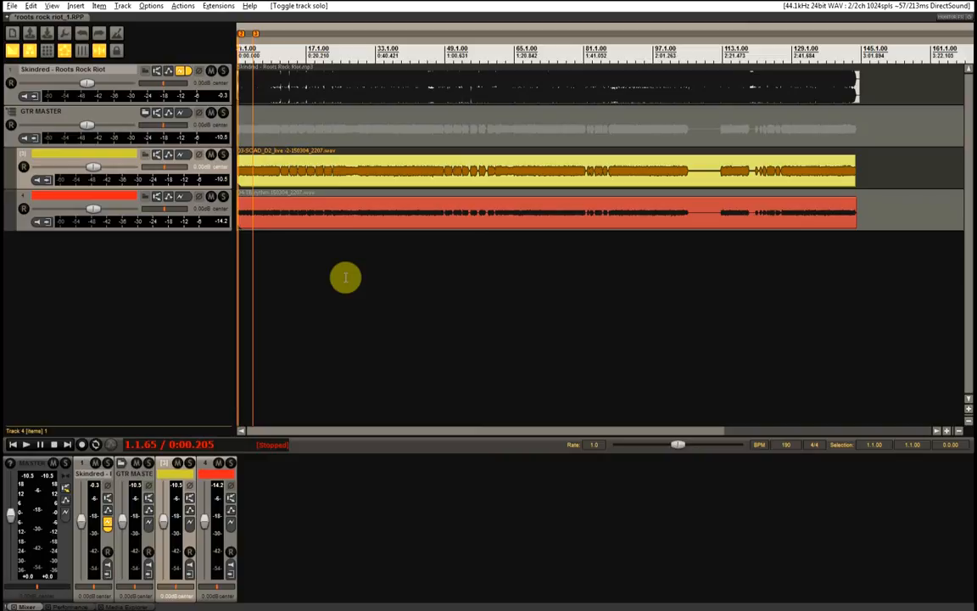
# - Set the volume of the yellow track 3 to -1.50 dB and of the red track 4 to +6.50 dB
pyautogui.click(297, 258)
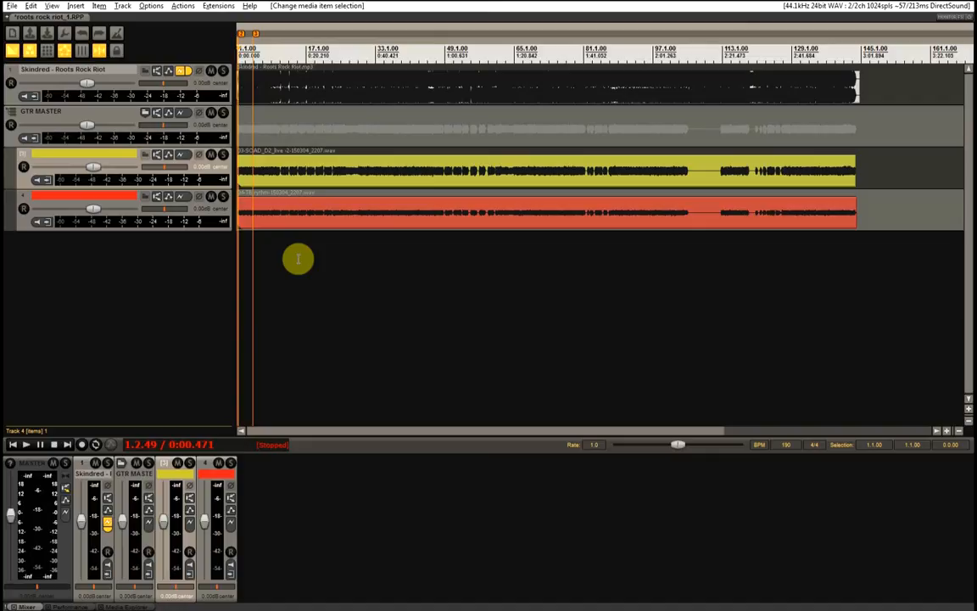
pyautogui.moveTo(94, 167); pyautogui.dragTo(93, 167)
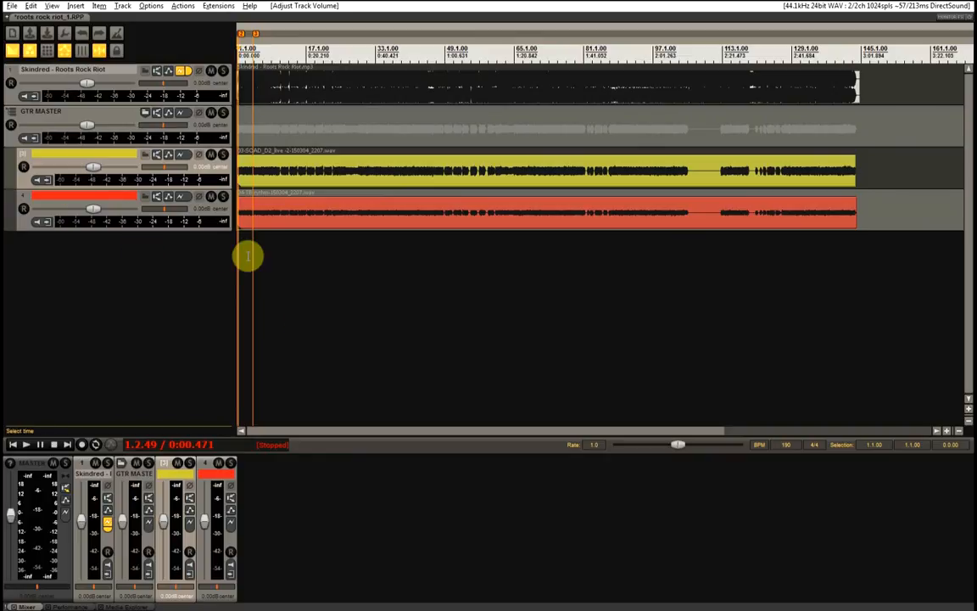
pyautogui.rightClick(94, 167)
pyautogui.press('BackSpace')
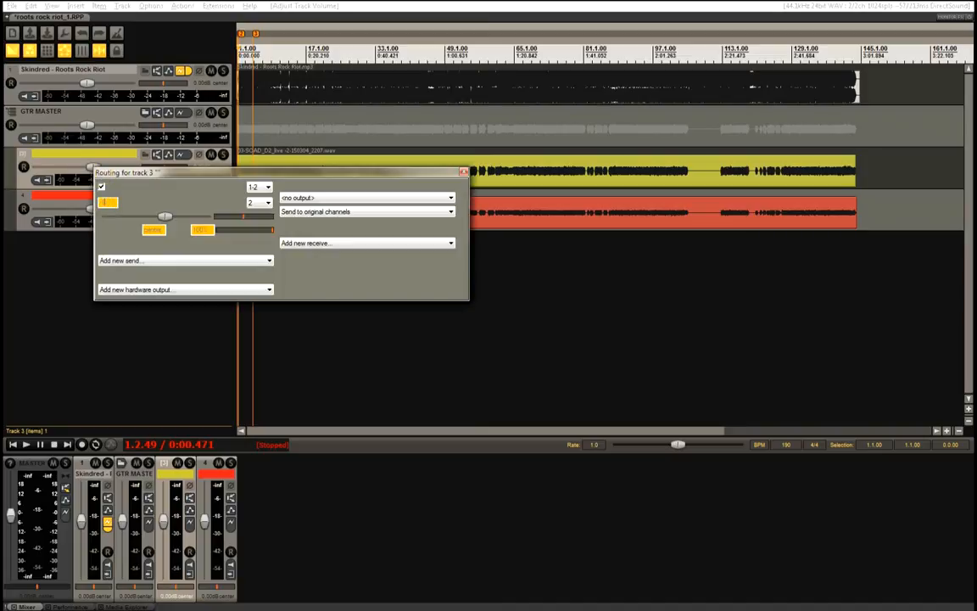
pyautogui.click(76, 161)
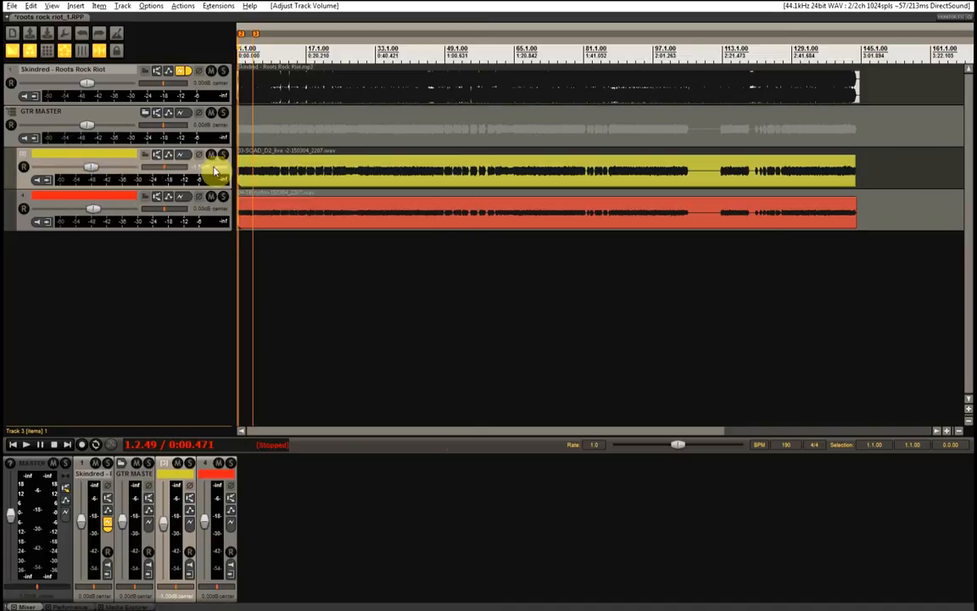
pyautogui.rightClick(95, 209)
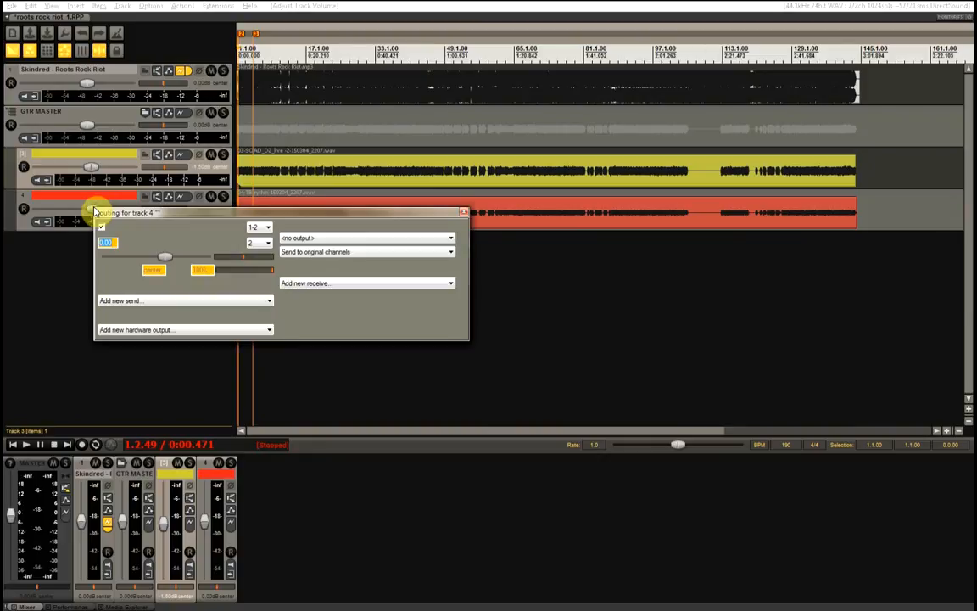
pyautogui.write('0')
pyautogui.click(462, 212)
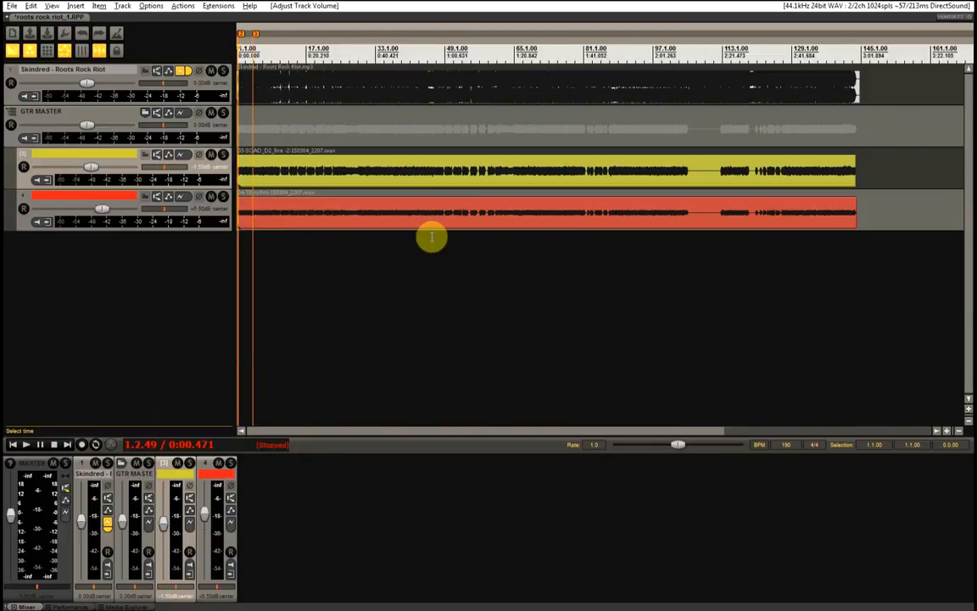
# - Solo GTR MASTER, play both guitars together to check their balance, and unsolo it
pyautogui.click(223, 115)
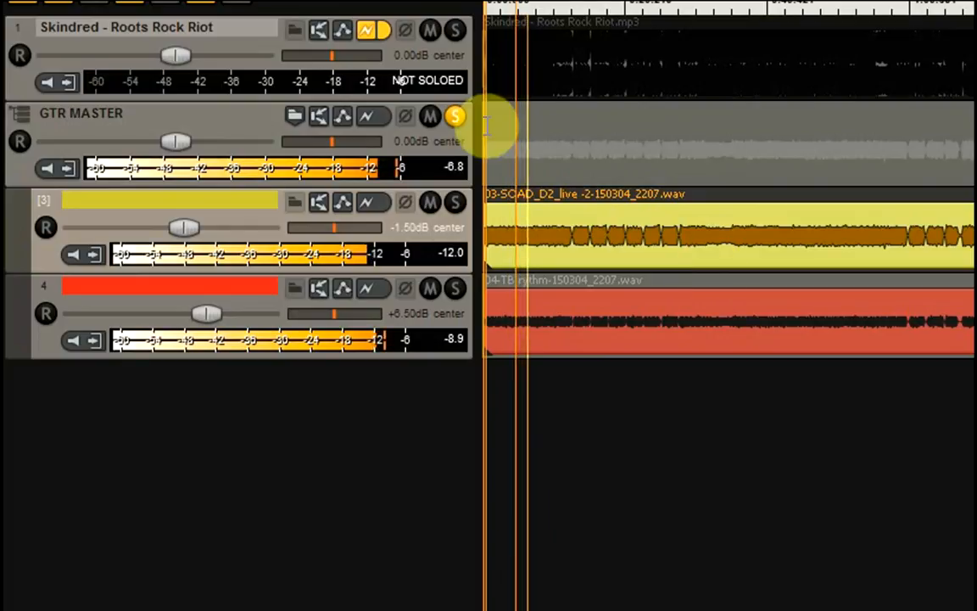
pyautogui.press('space')
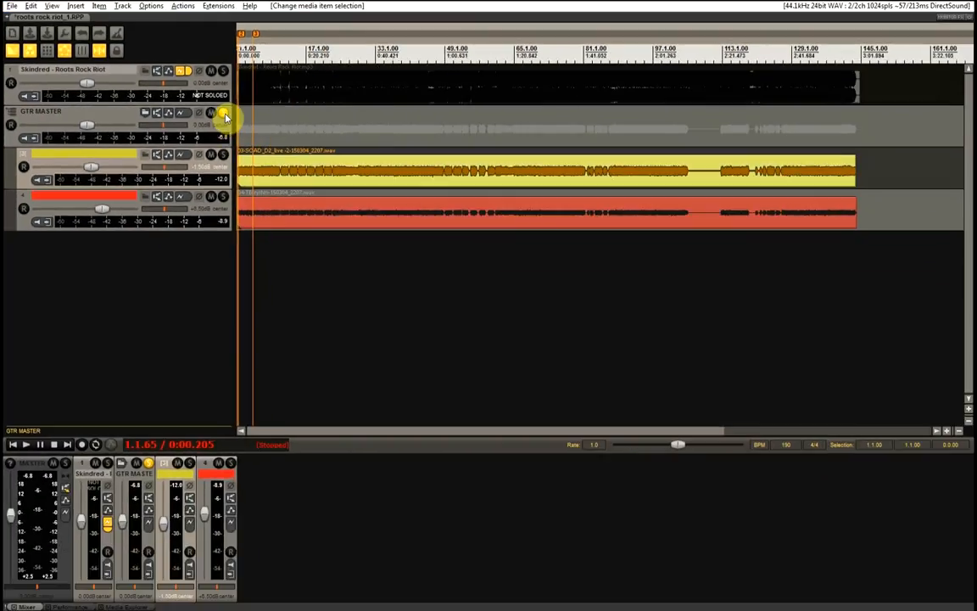
pyautogui.click(274, 114)
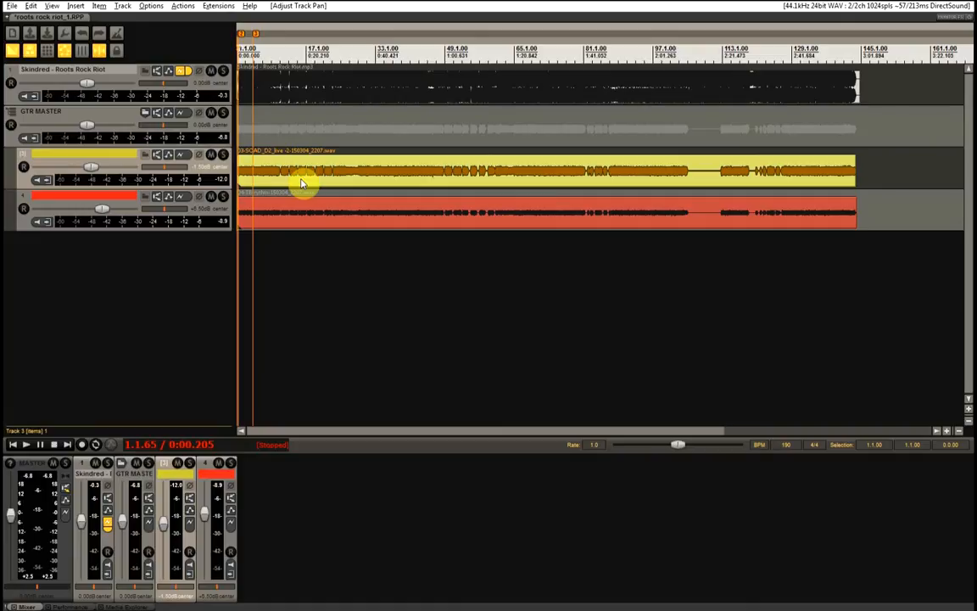
# - Pan the yellow track 3 to 100% left and the red track 4 to 100% right, and play them with GTR MASTER soloed
pyautogui.moveTo(169, 158); pyautogui.dragTo(149, 168)
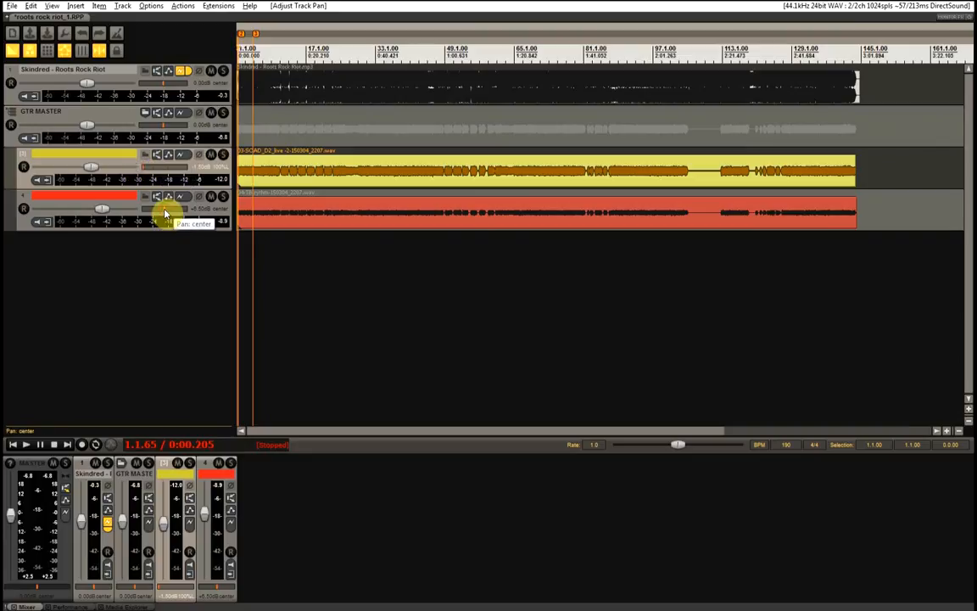
pyautogui.moveTo(165, 215); pyautogui.dragTo(201, 211)
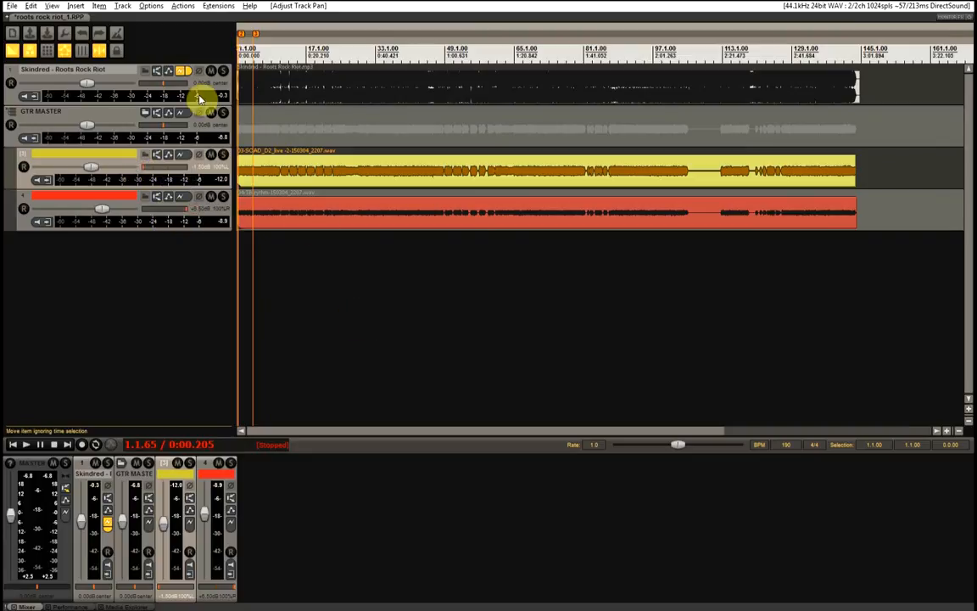
pyautogui.click(222, 112)
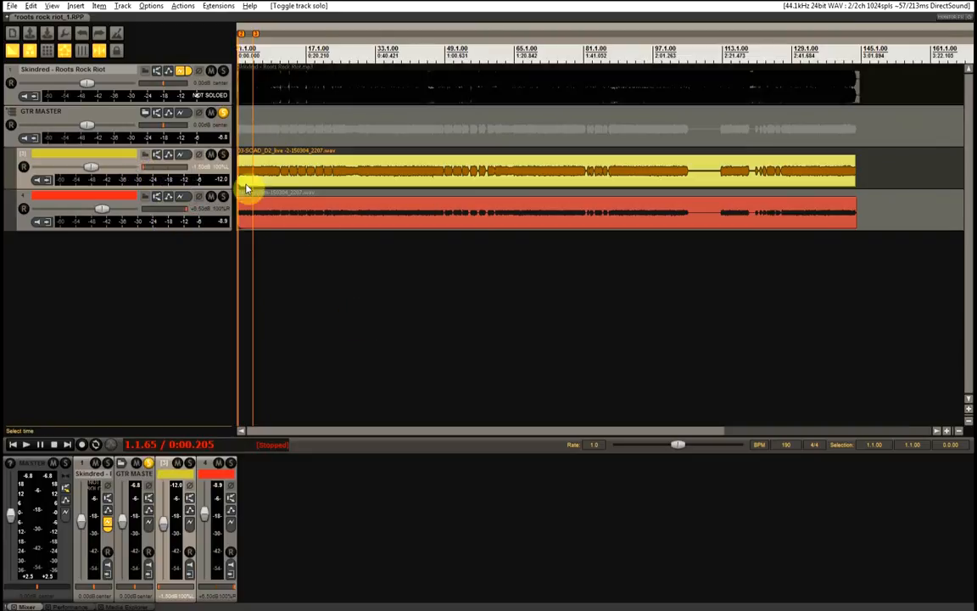
pyautogui.press('space')
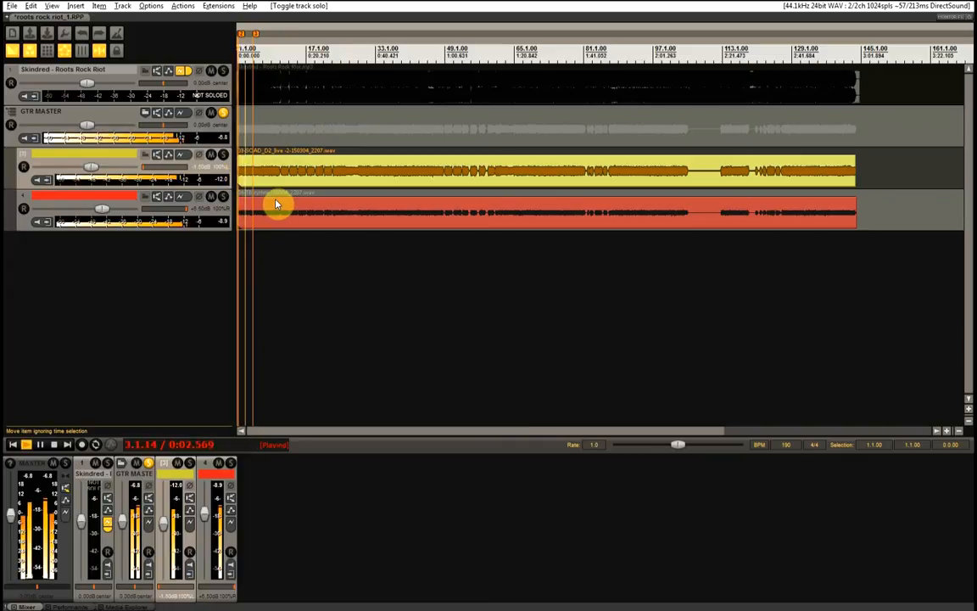
pyautogui.press('space')
pyautogui.click(225, 113)
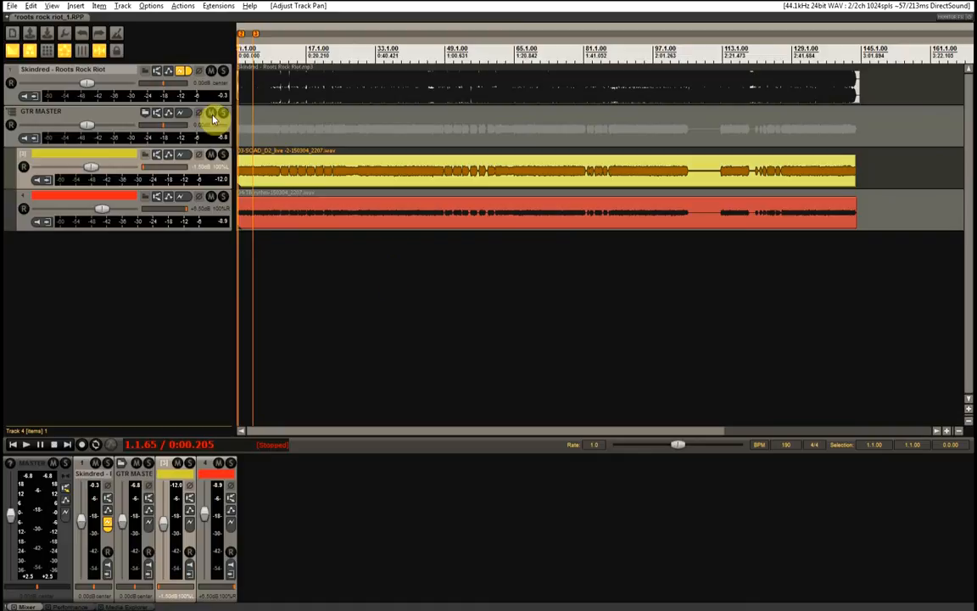
# - Solo the Skindred - Roots Rock Riot track, play it to hear the backing alone, and unsolo it
pyautogui.click(223, 71)
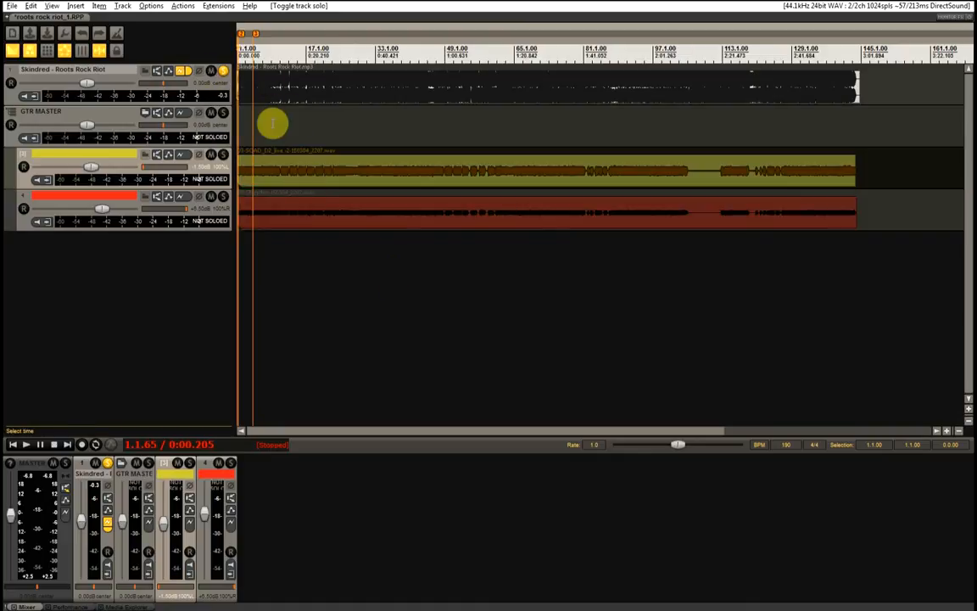
pyautogui.click(271, 130)
pyautogui.press('space')
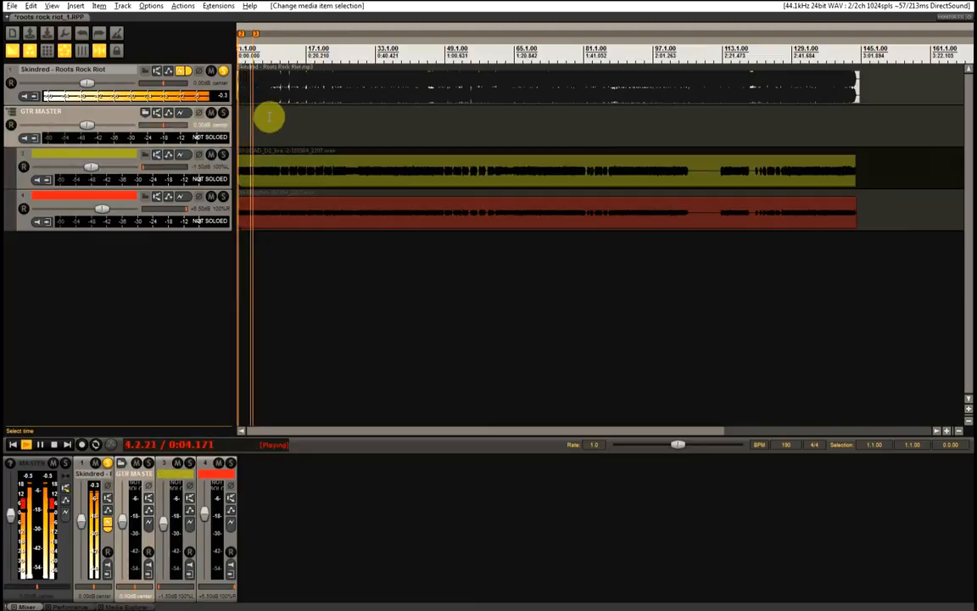
pyautogui.press('space')
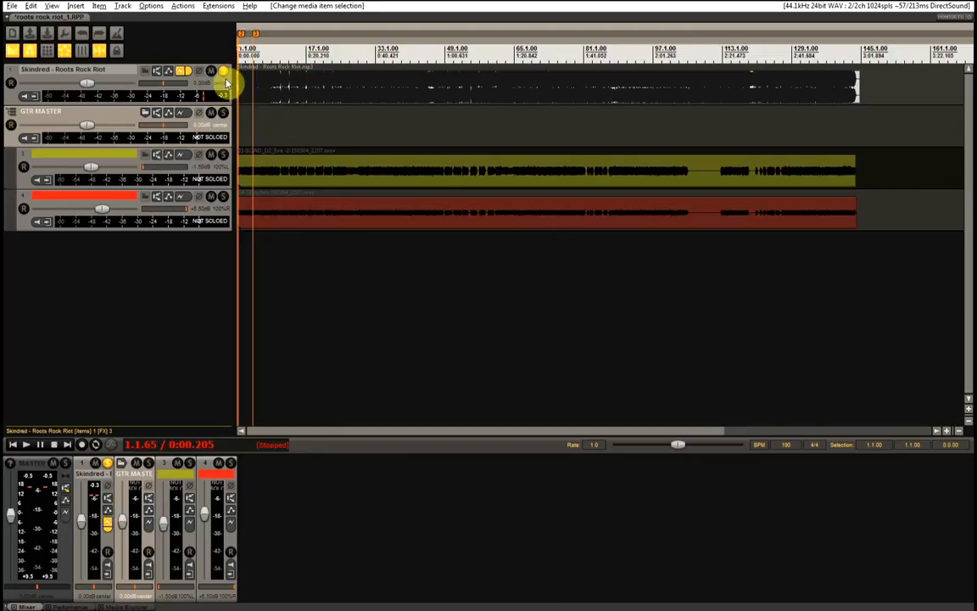
pyautogui.click(225, 74)
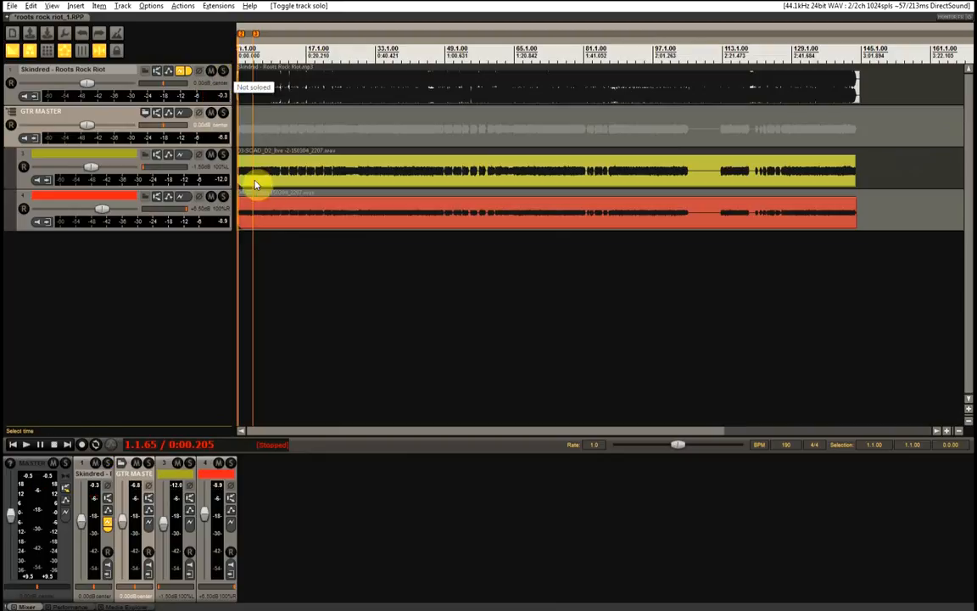
# - Play the two guitar tracks together with the backing track to hear the full mix
pyautogui.click(240, 179)
pyautogui.press('space')
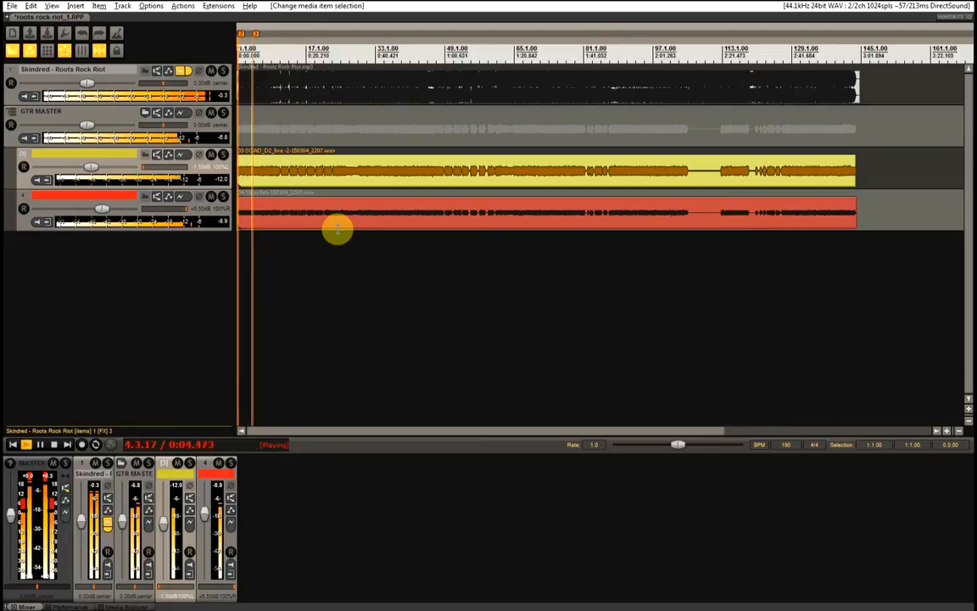
pyautogui.press('space')
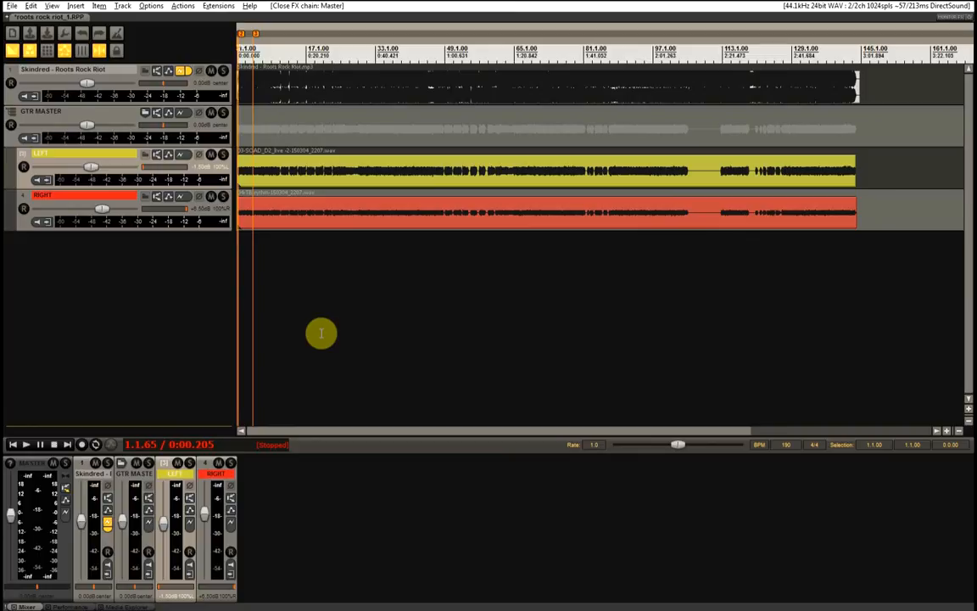
# - Add ReaXcomp to the master track's effects and load its "griz: mastering 3 band" preset
pyautogui.click(68, 511)
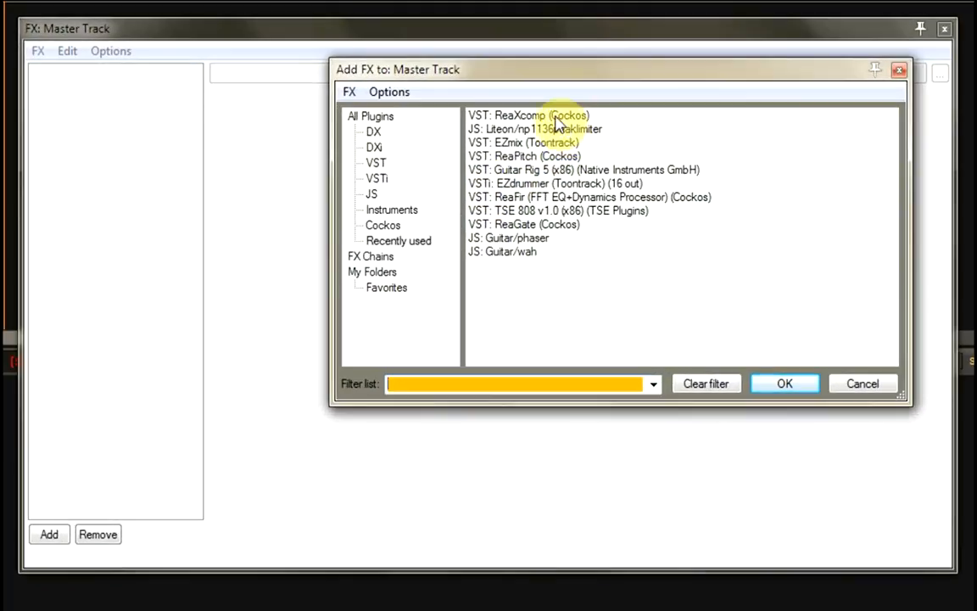
pyautogui.doubleClick(556, 117)
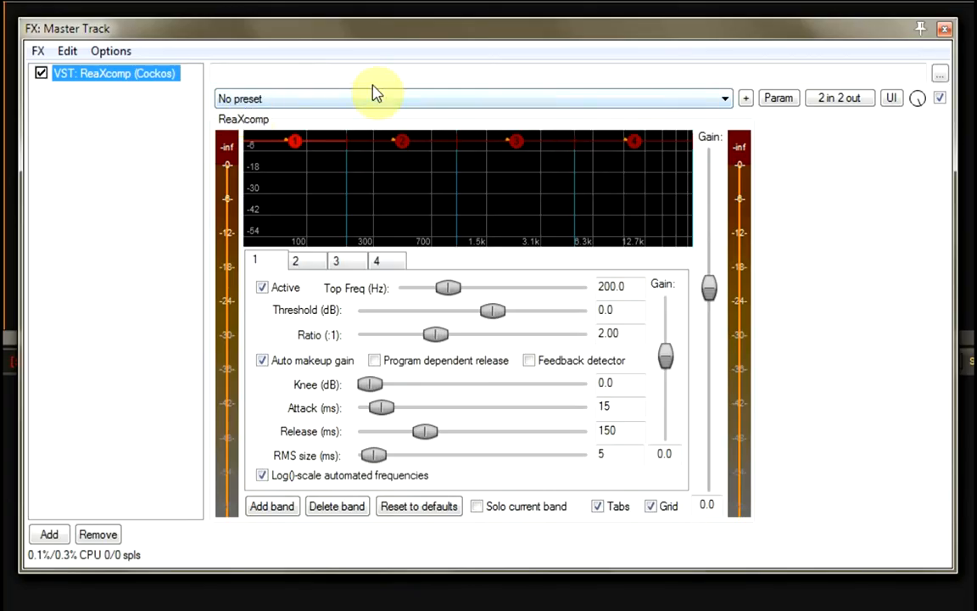
pyautogui.click(281, 99)
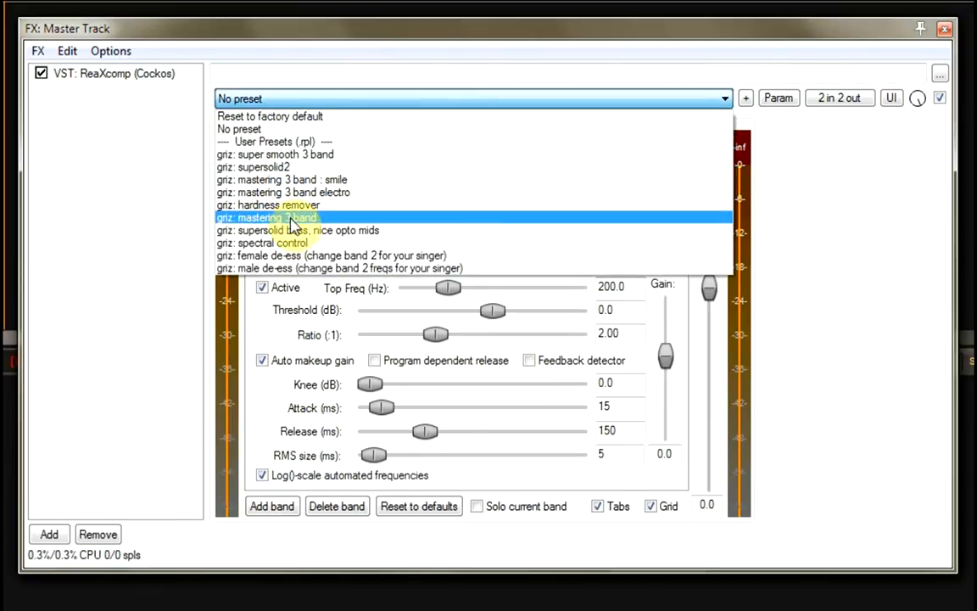
pyautogui.click(293, 222)
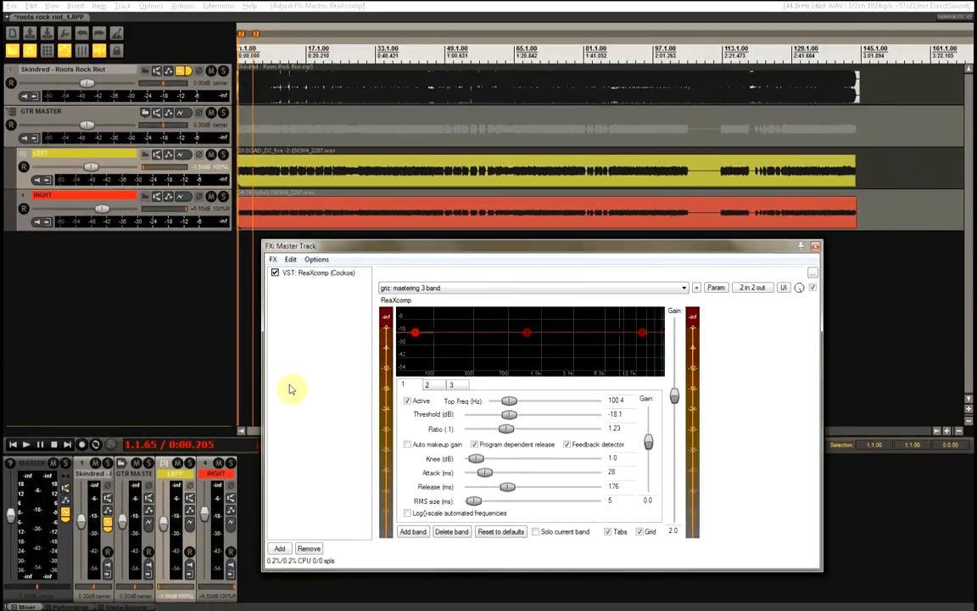
# - Compare the mix with ReaXcomp bypassed and enabled on the master, leaving it enabled, and close the effects window
pyautogui.click(275, 272)
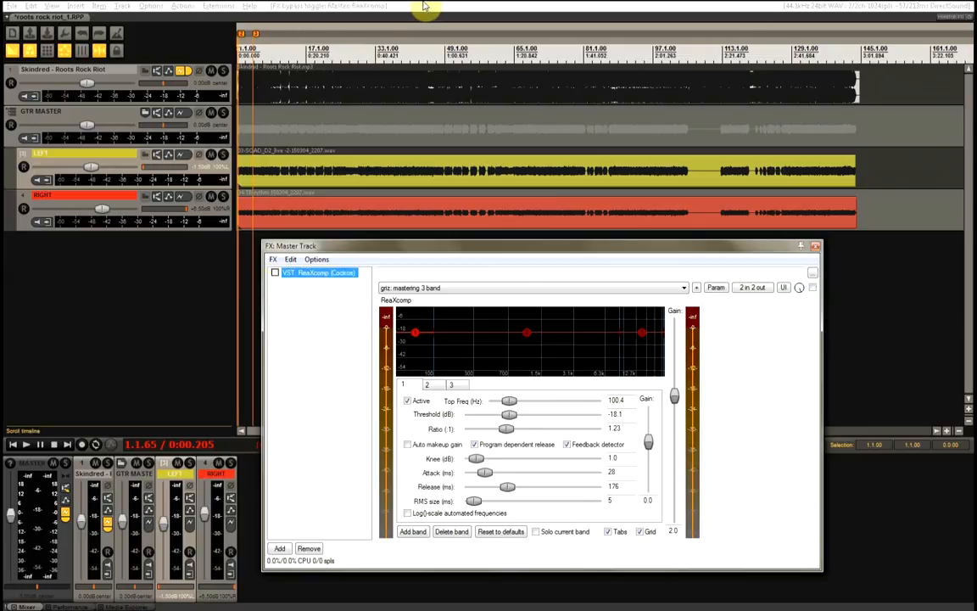
pyautogui.press('space')
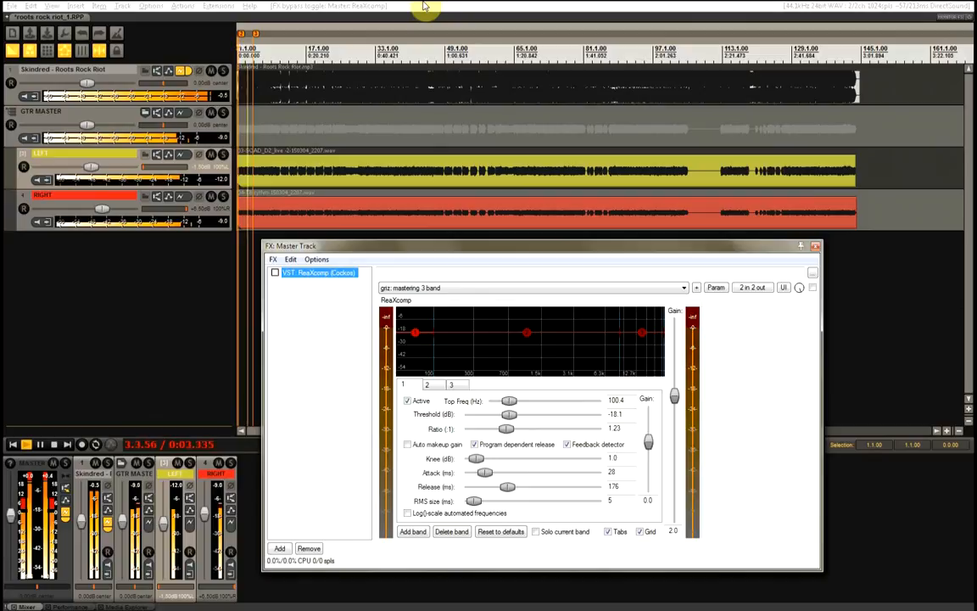
pyautogui.press('space')
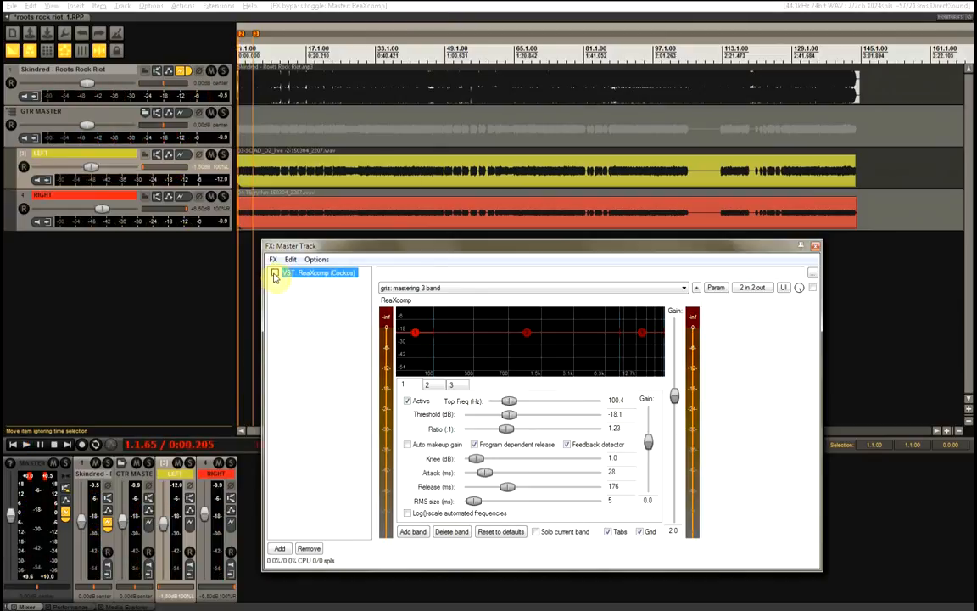
pyautogui.click(274, 273)
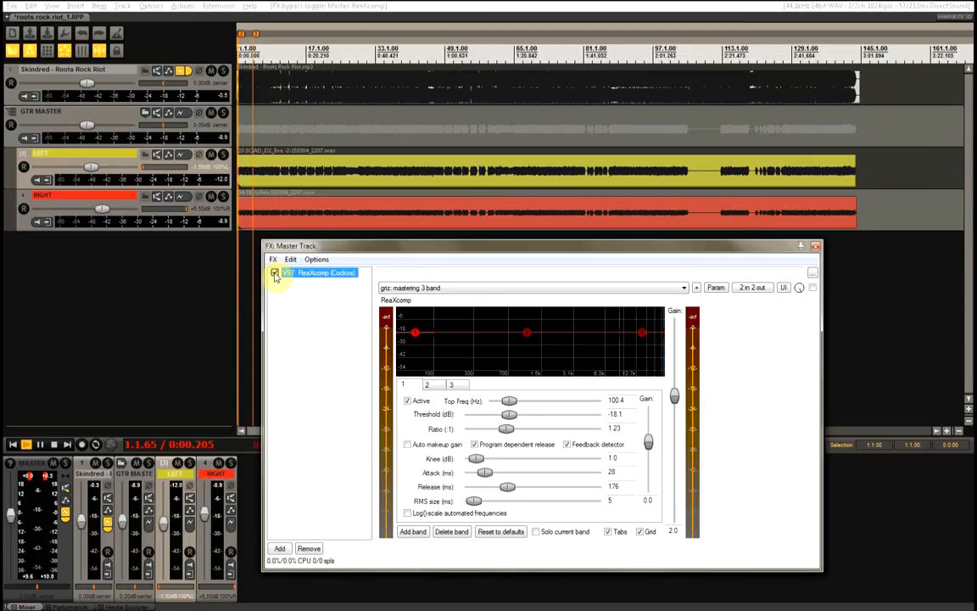
pyautogui.press('space')
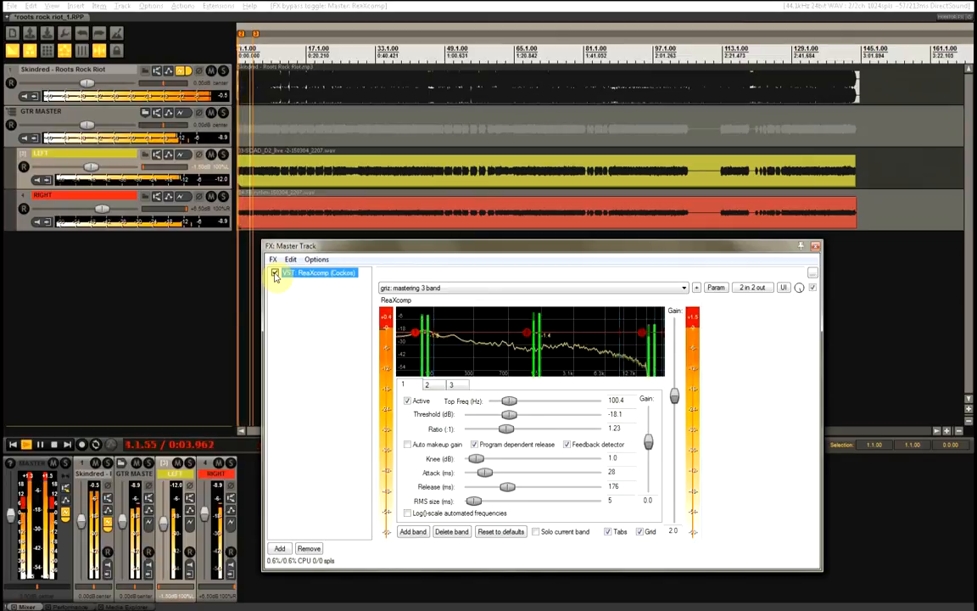
pyautogui.press('space')
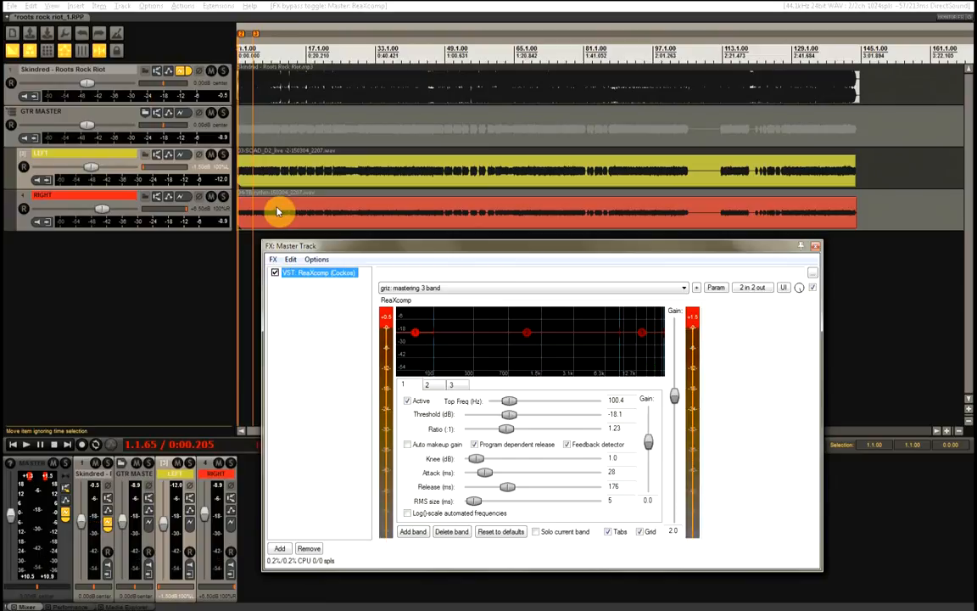
pyautogui.click(812, 246)
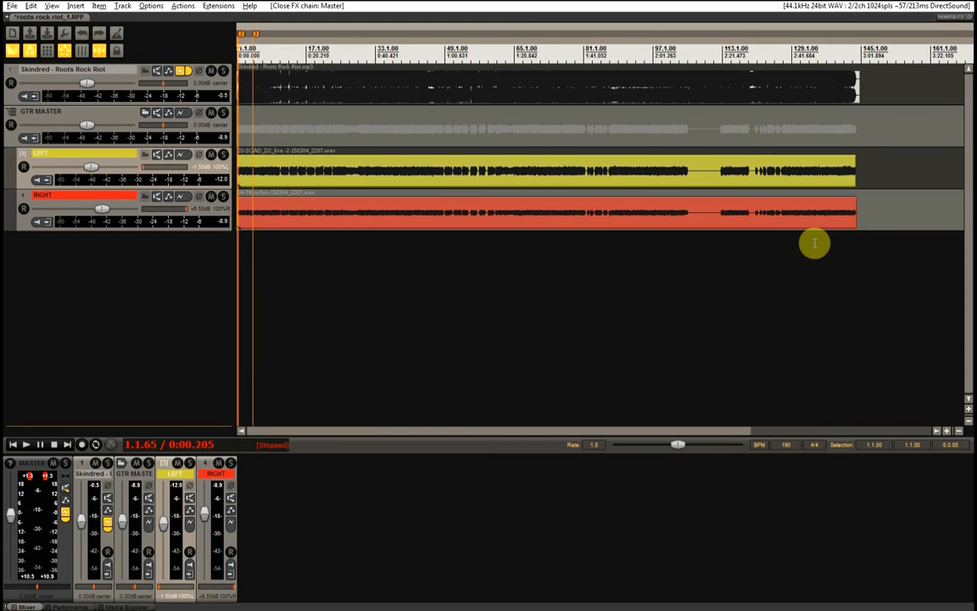
# - Add the EZmix (Toontrack) plugin after ReaXcomp in the master track's effects chain
pyautogui.click(65, 513)
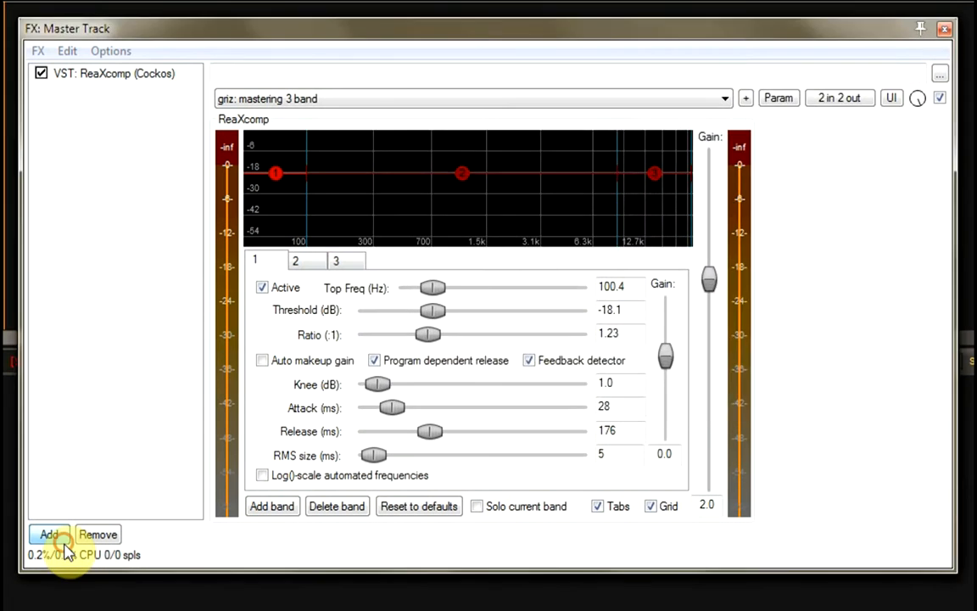
pyautogui.click(267, 548)
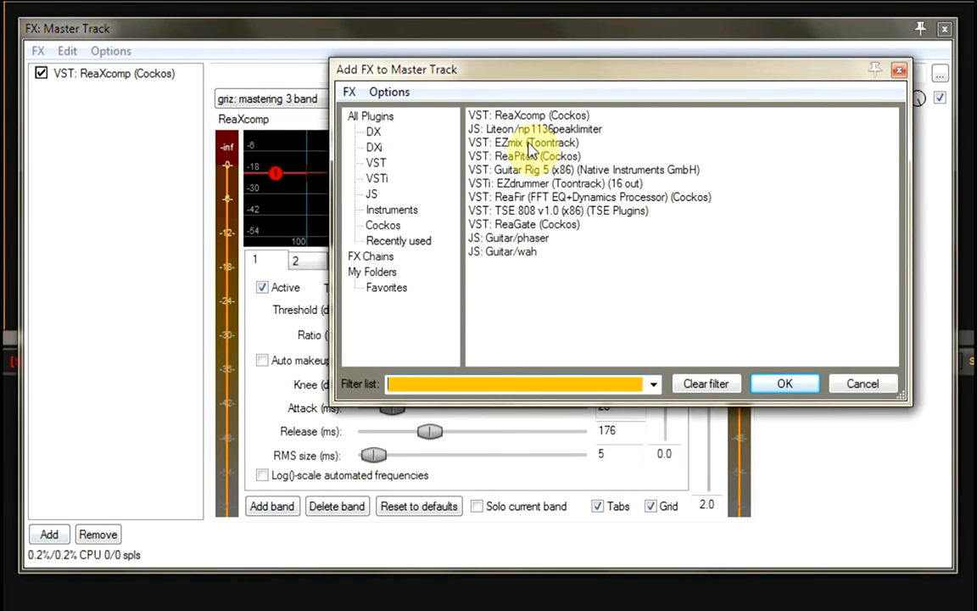
pyautogui.doubleClick(532, 146)
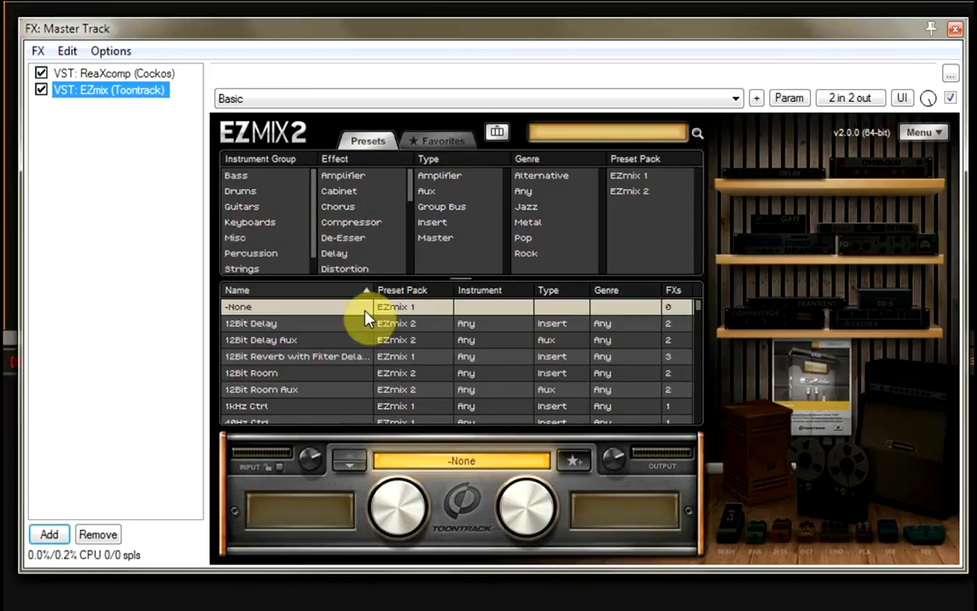
# - Filter the EZmix presets by Stereo Enhancer, load Stereo Control, and adjust its Width Control
pyautogui.scroll(-5, 360, 224)
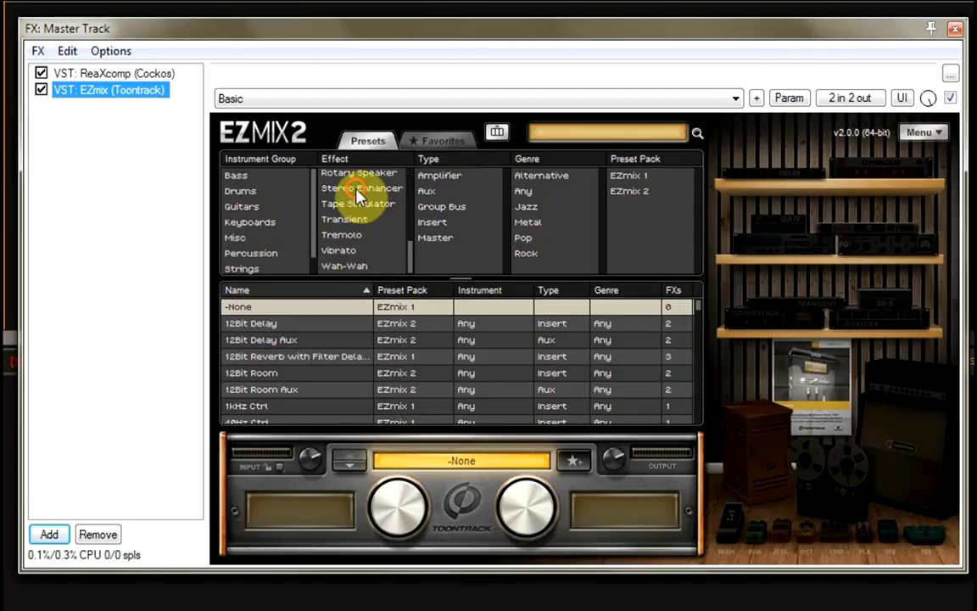
pyautogui.click(361, 189)
pyautogui.scroll(-1, 263, 373)
pyautogui.click(282, 350)
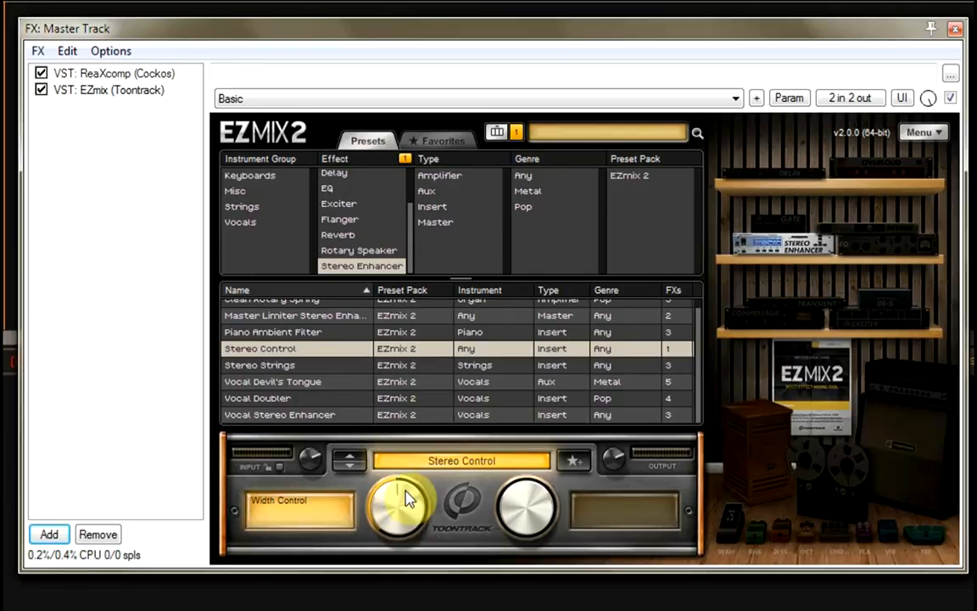
pyautogui.moveTo(406, 499); pyautogui.dragTo(349, 571)
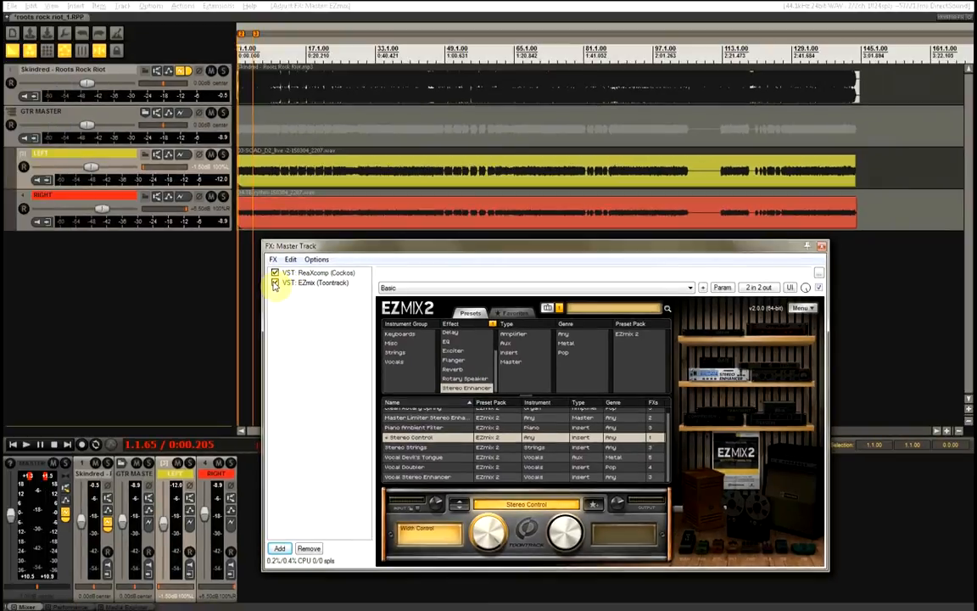
# - Compare the mix with EZmix bypassed and enabled on the master, leaving it enabled
pyautogui.click(274, 285)
pyautogui.press('space')
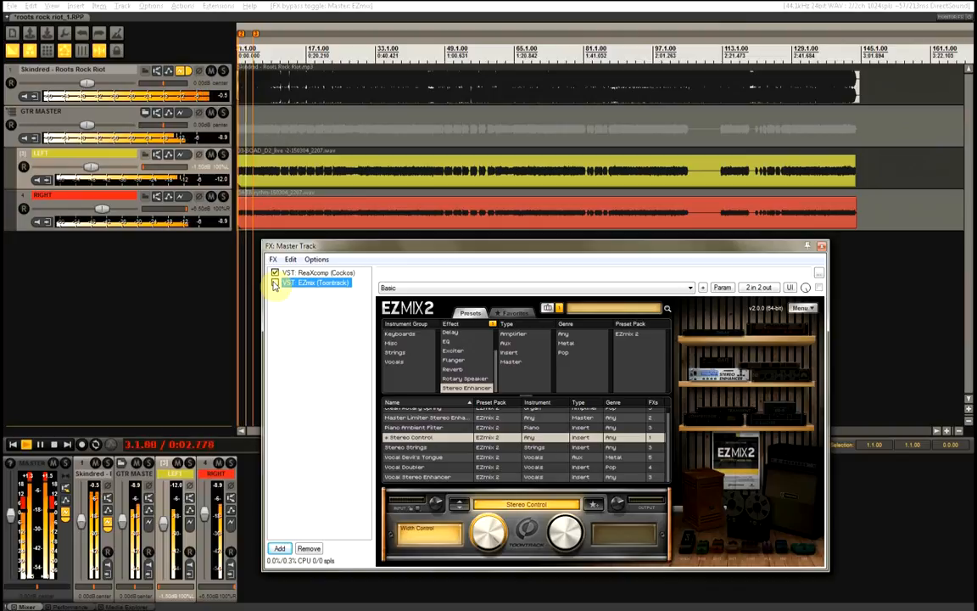
pyautogui.press('space')
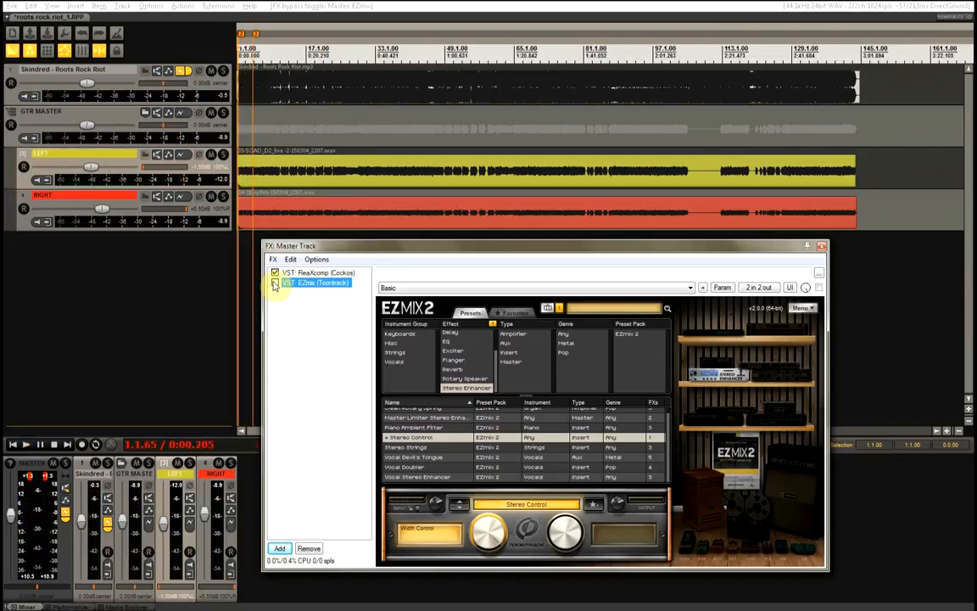
pyautogui.click(274, 284)
pyautogui.press('space')
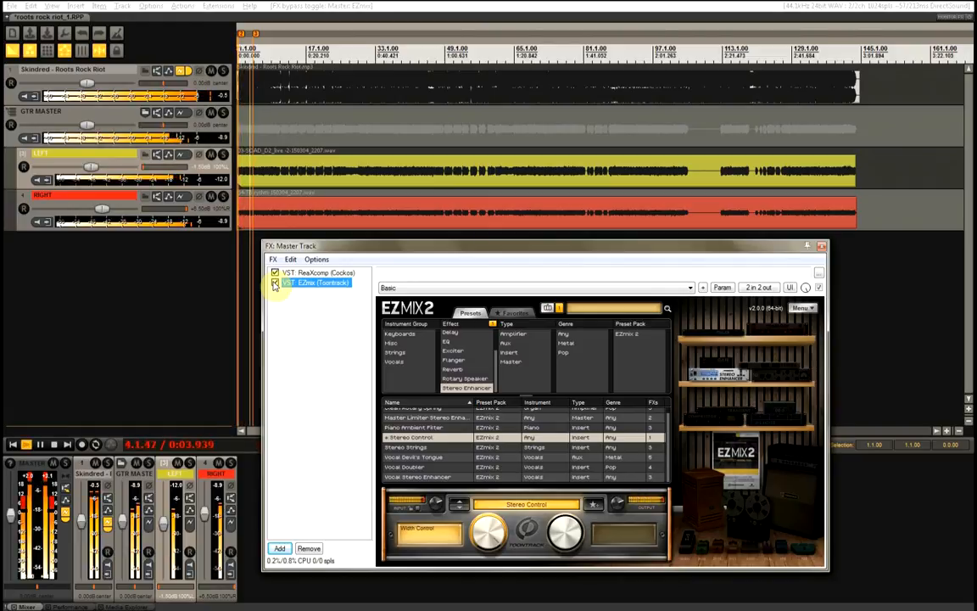
pyautogui.press('space')
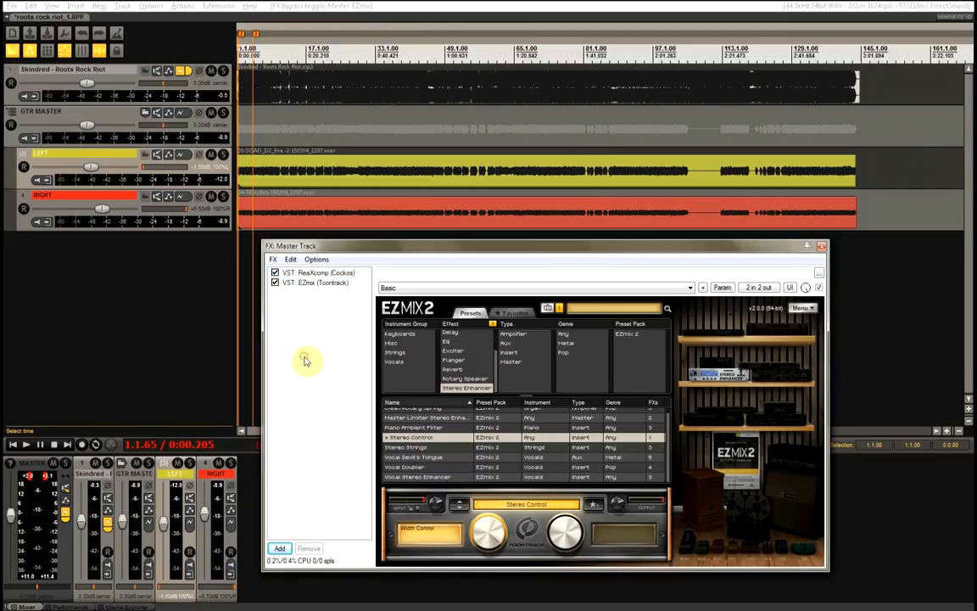
pyautogui.press('Escape')
pyautogui.click(330, 358)
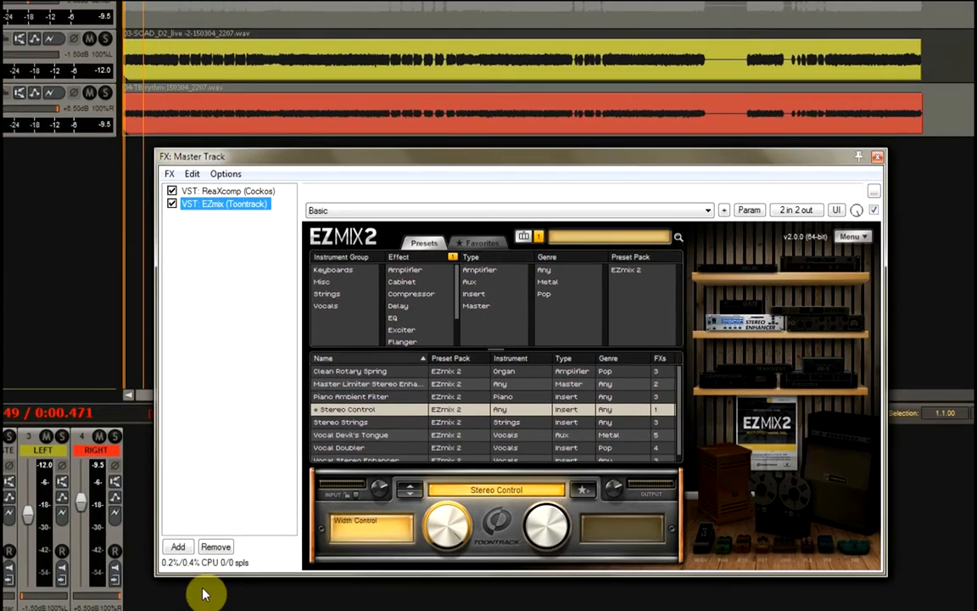
# - Add the Liteon/np1136peaklimiter effect to the master track and set its threshold to 0 dB
pyautogui.click(279, 548)
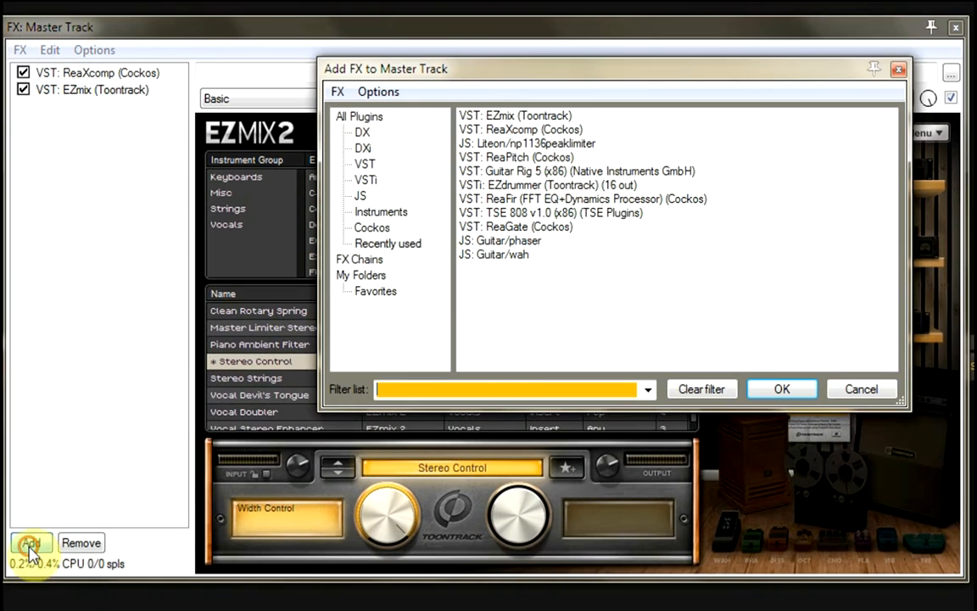
pyautogui.doubleClick(490, 143)
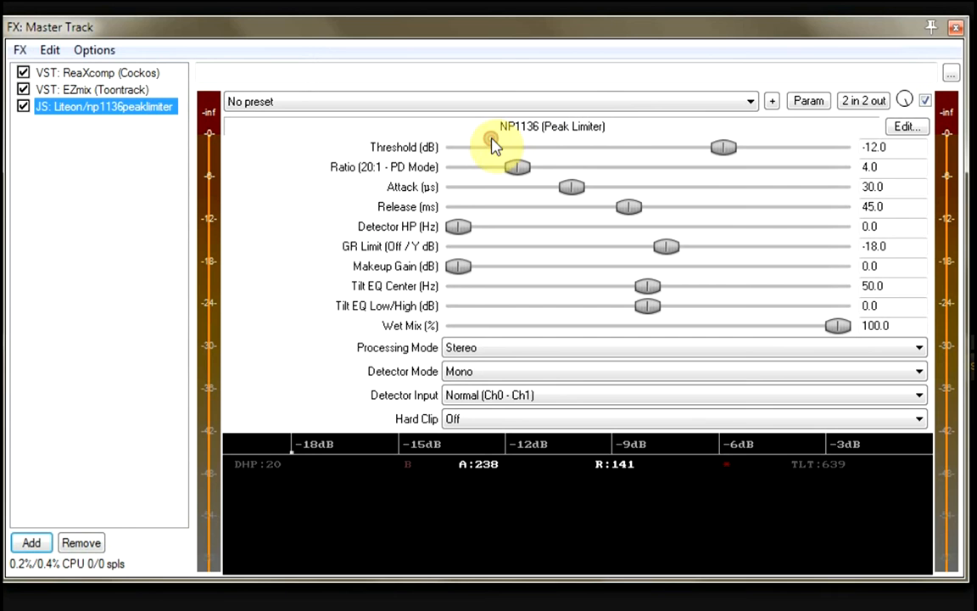
pyautogui.doubleClick(873, 147)
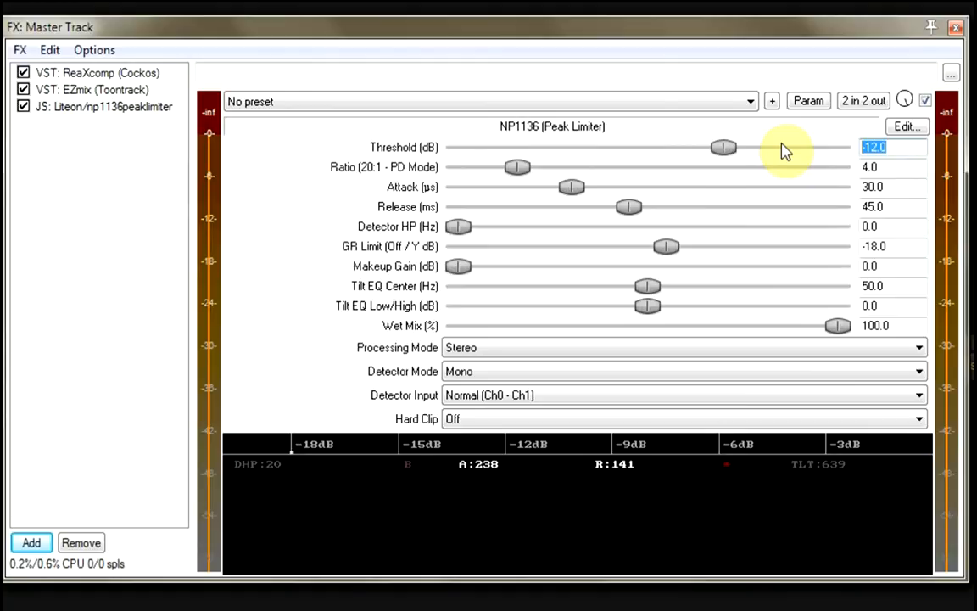
pyautogui.write('0')
pyautogui.press('Return')
# - Set the peak limiter's detector mode to Stereo and hard clip to On, and close the effects window
pyautogui.click(526, 373)
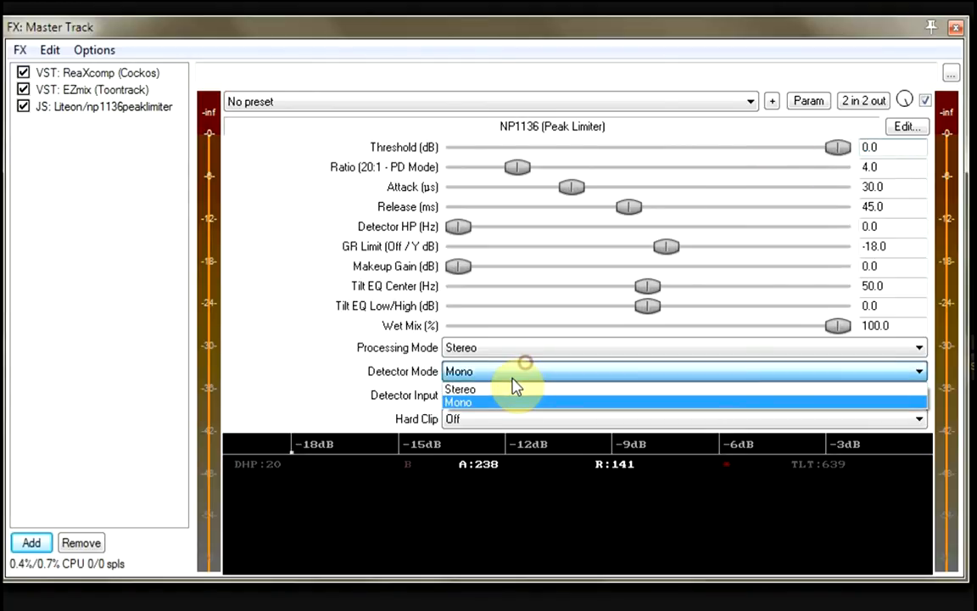
pyautogui.click(497, 390)
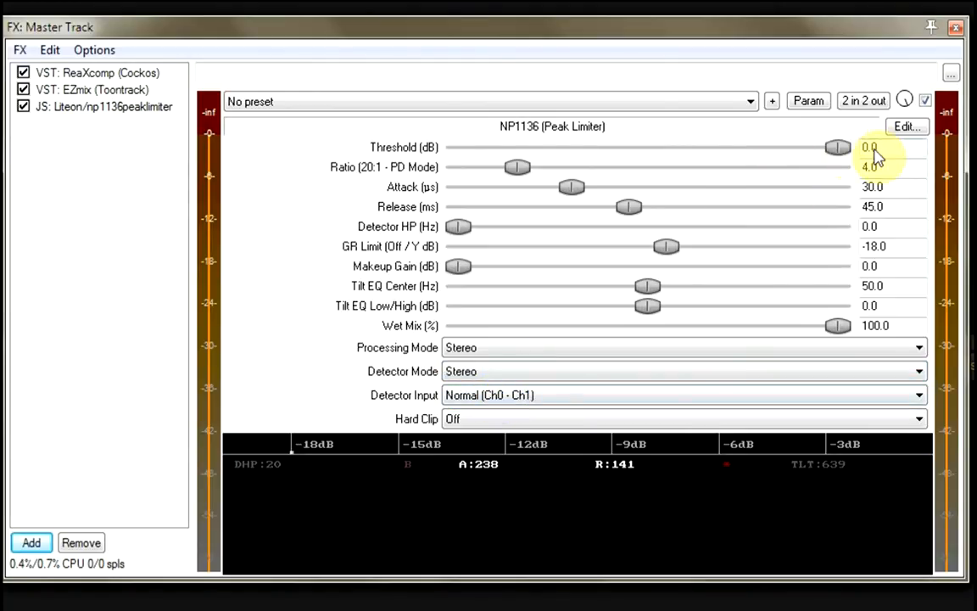
pyautogui.click(454, 420)
pyautogui.click(458, 451)
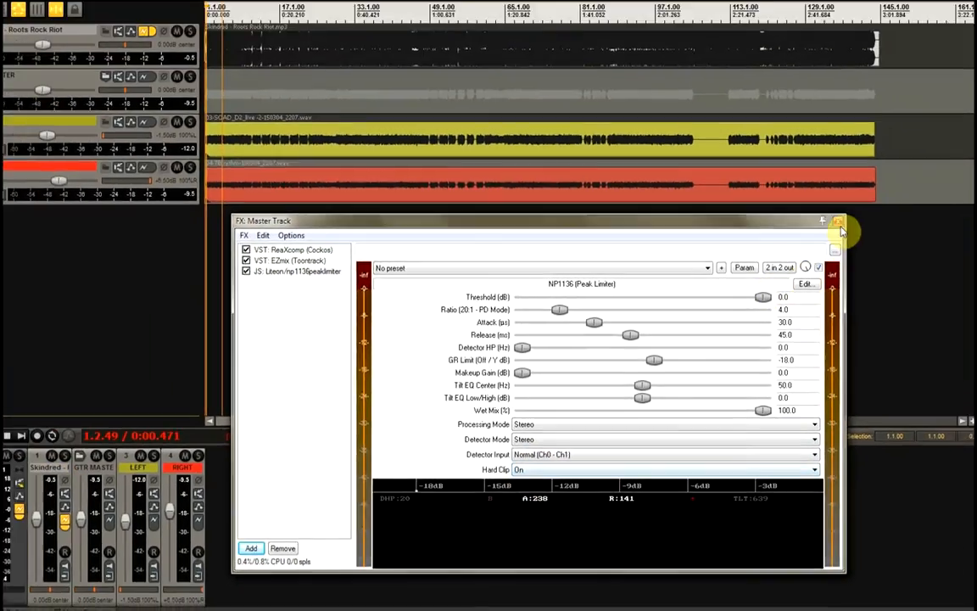
pyautogui.click(839, 224)
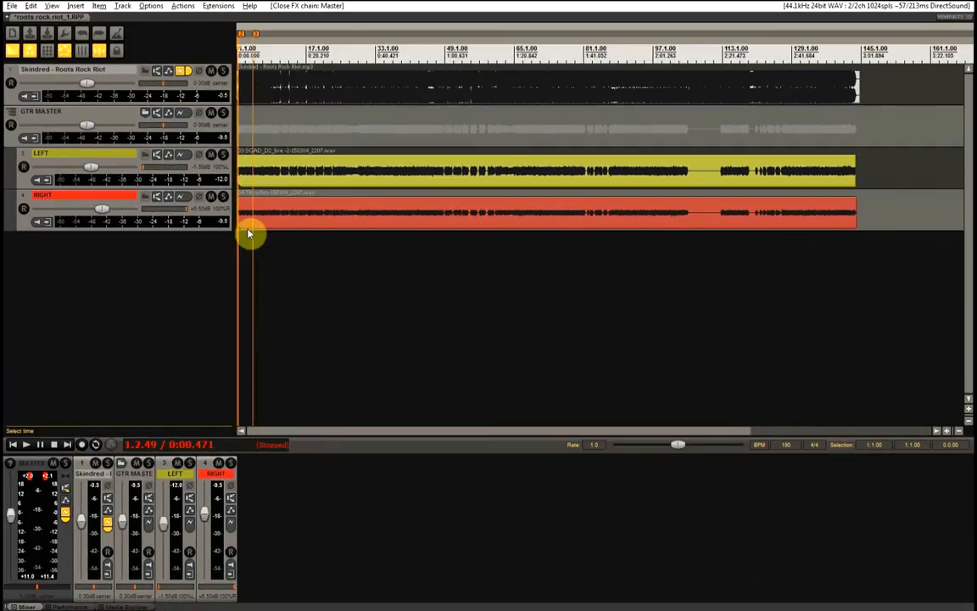
# - Reset the master peak meters and play the start of the mix to check the limited output level
pyautogui.scroll(5, 294, 320)
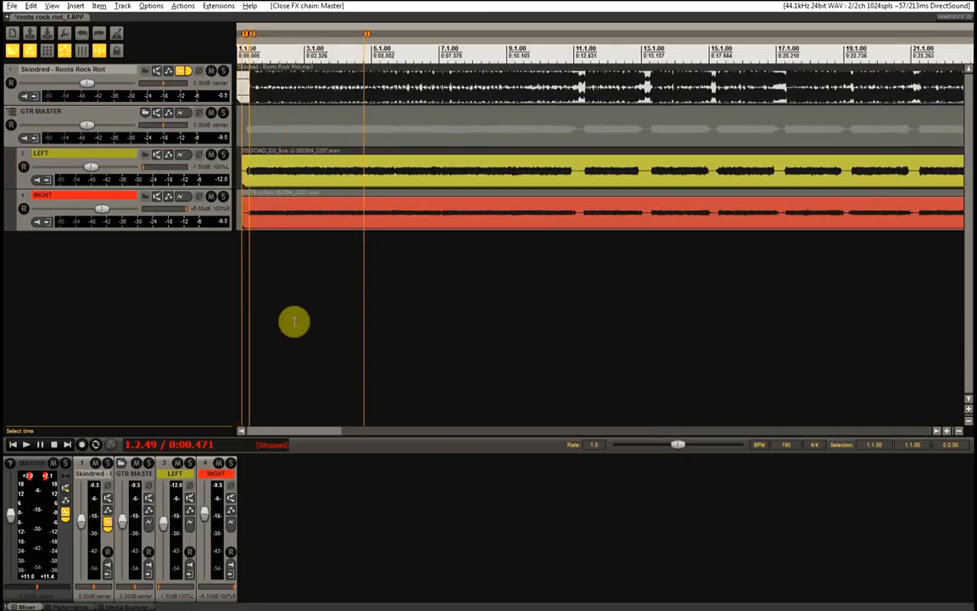
pyautogui.click(48, 483)
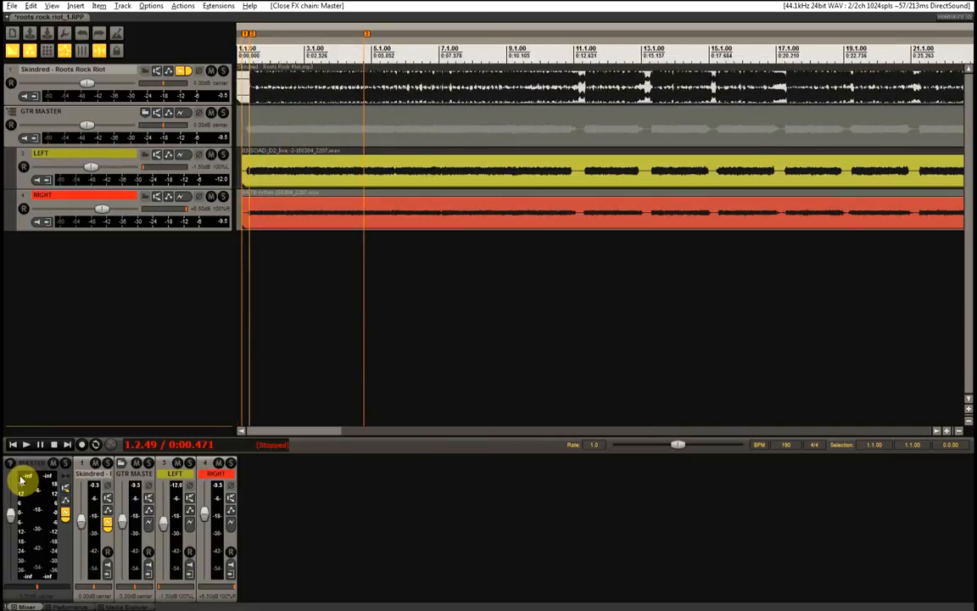
pyautogui.press('space')
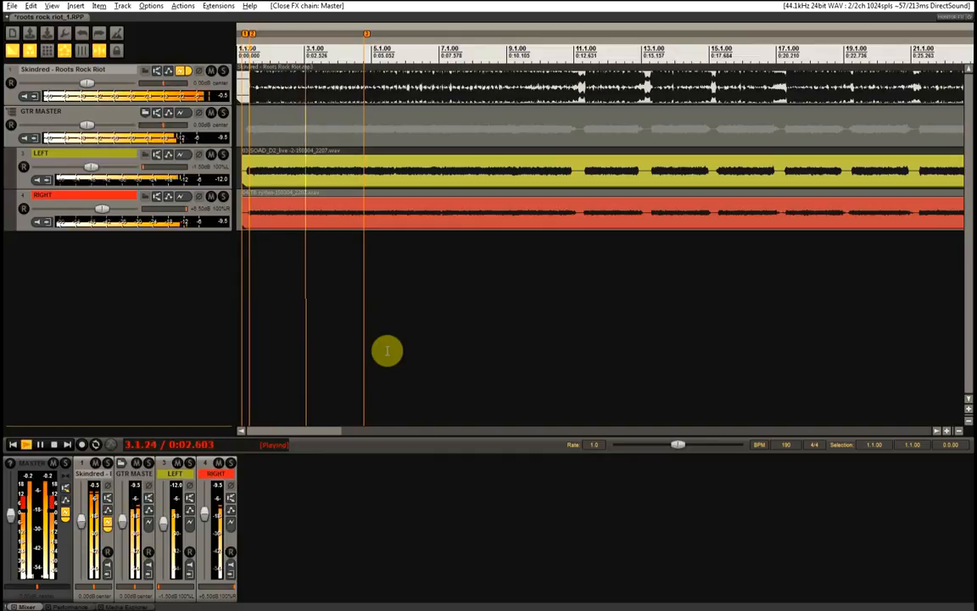
pyautogui.press('space')
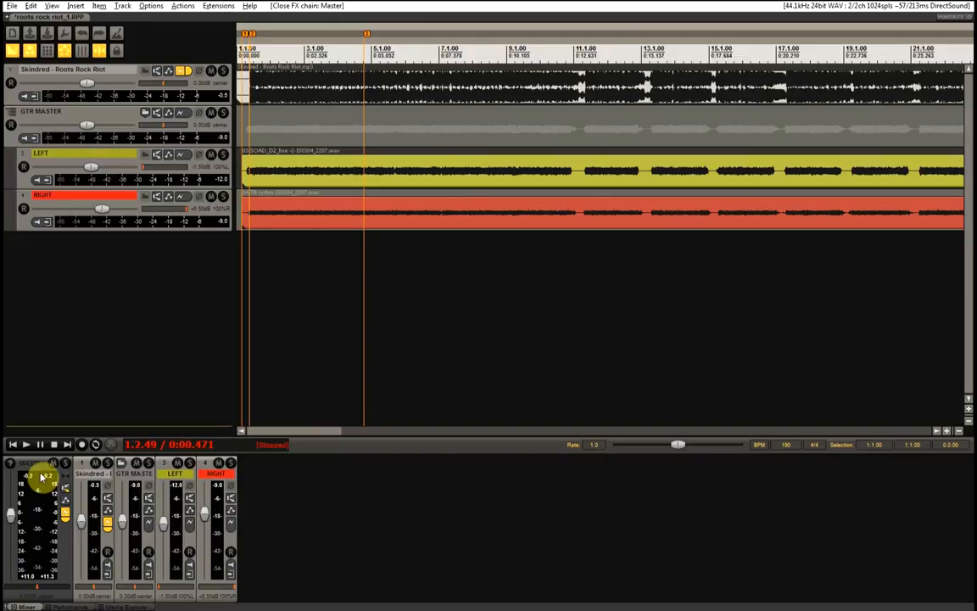
# - Fit the whole project in the timeline and play the full mix from about 0:31 to check the mastered sound
pyautogui.doubleClick(301, 431)
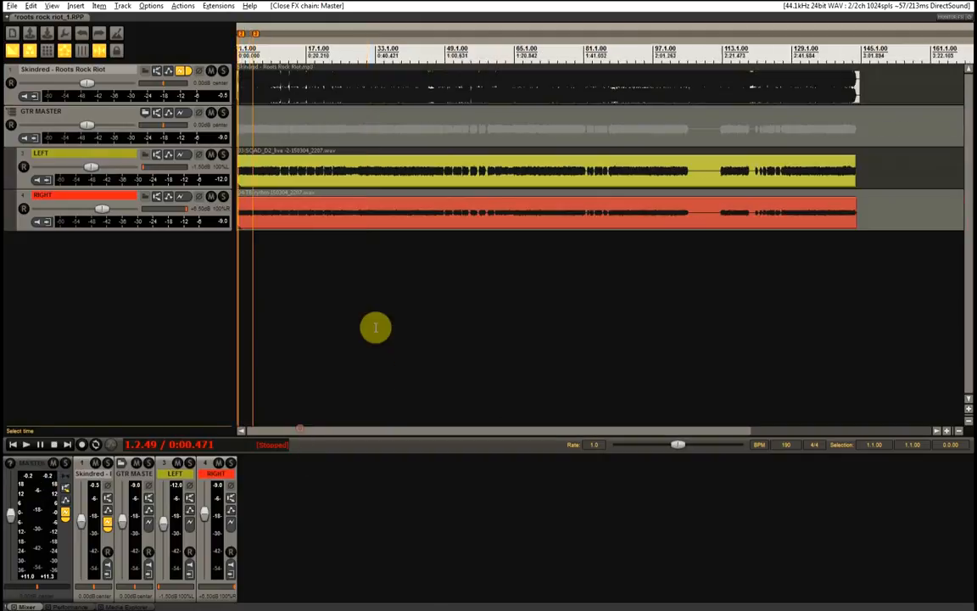
pyautogui.click(367, 341)
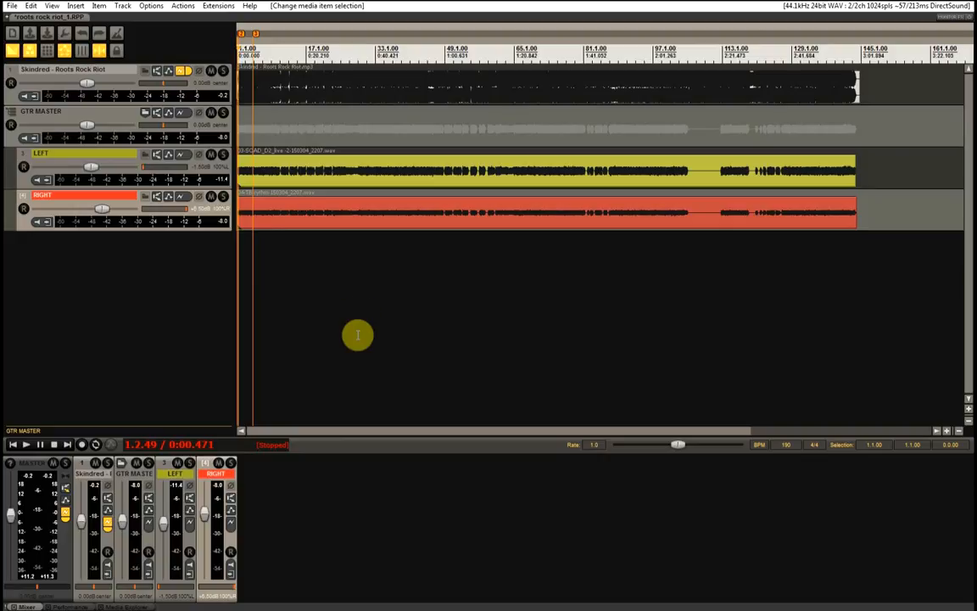
pyautogui.click(343, 214)
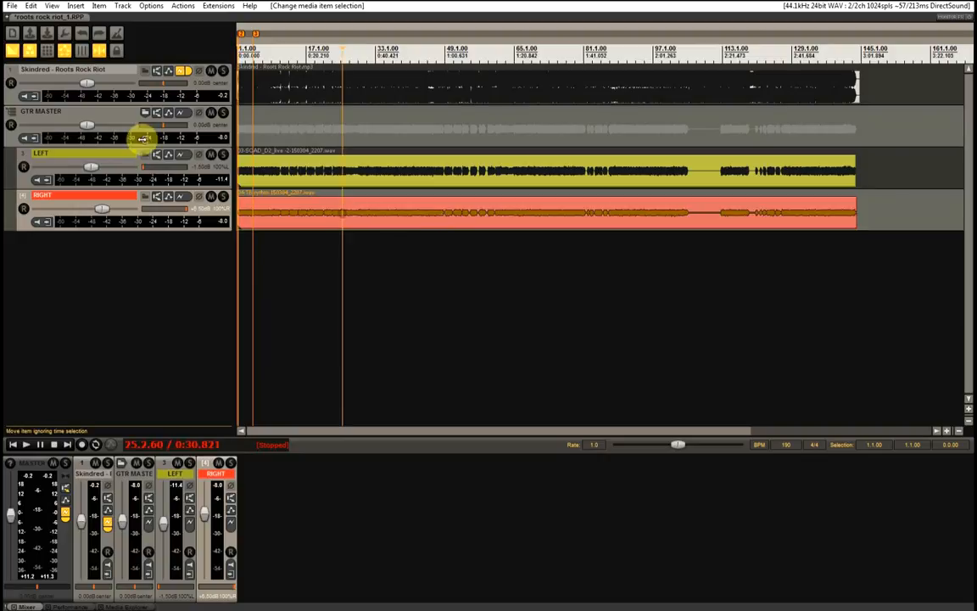
pyautogui.press('space')
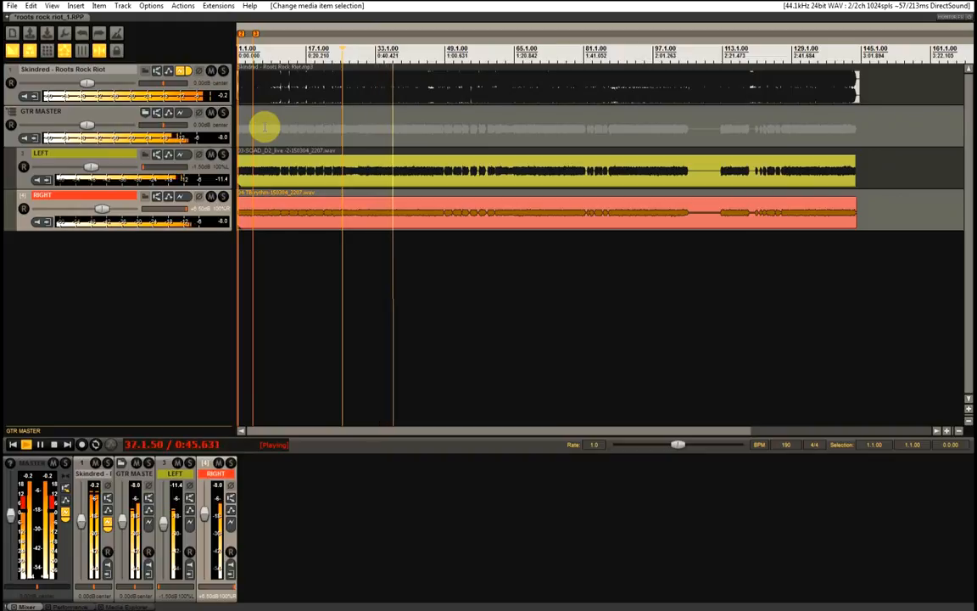
pyautogui.press('space')
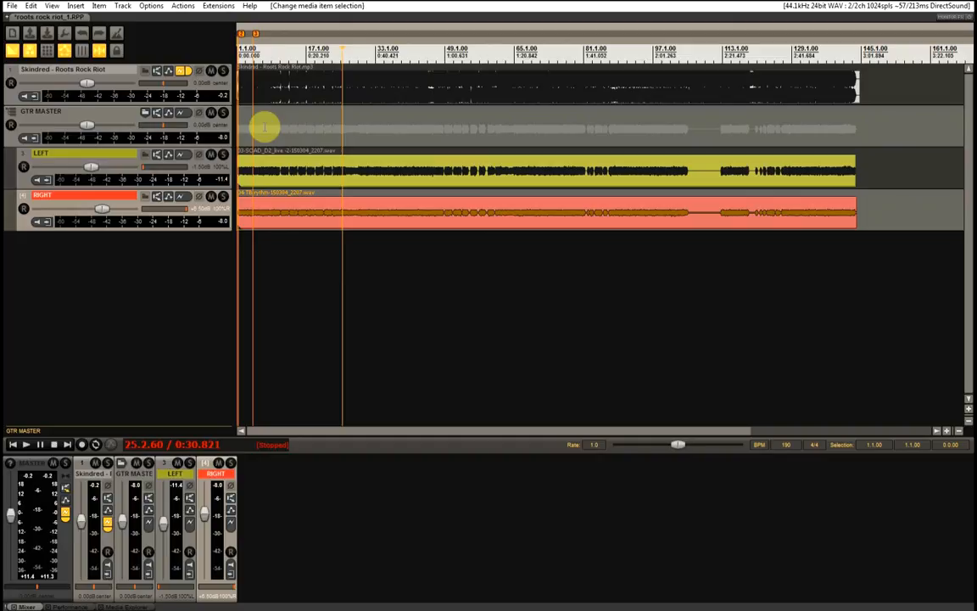
# - Compare playback from about 0:31 with the GTR MASTER folder muted and unmuted, leaving it unmuted
pyautogui.click(211, 115)
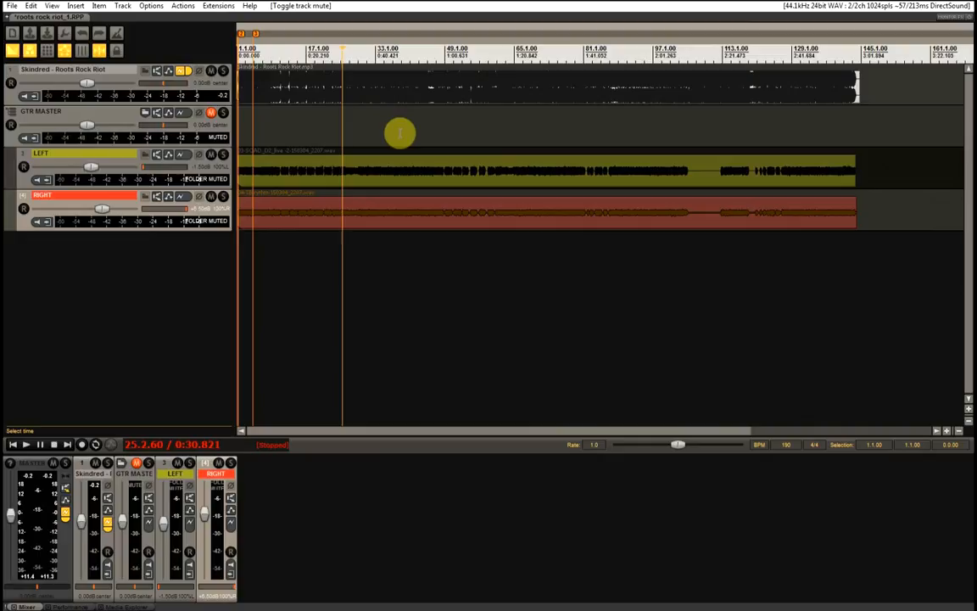
pyautogui.press('space')
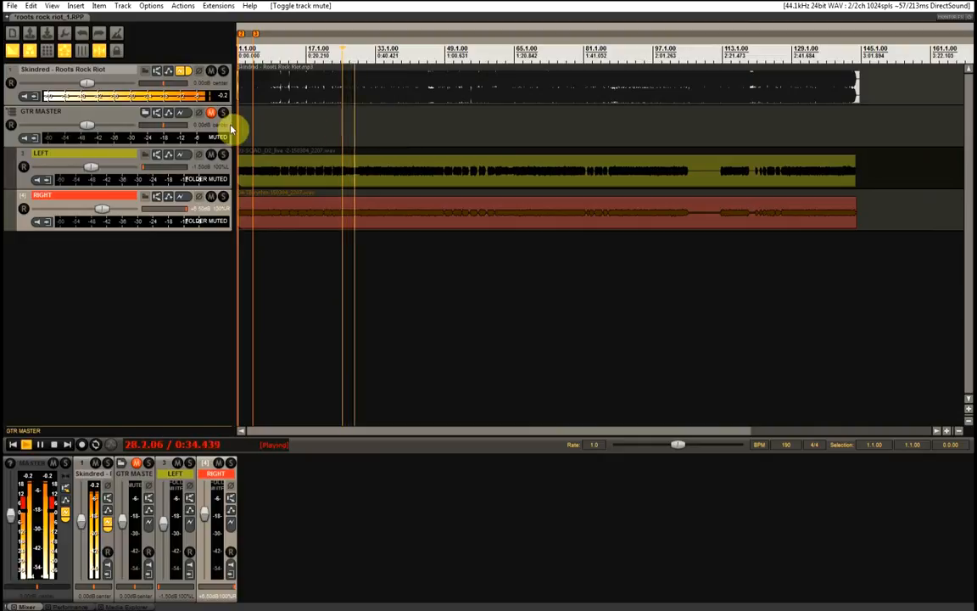
pyautogui.press('space')
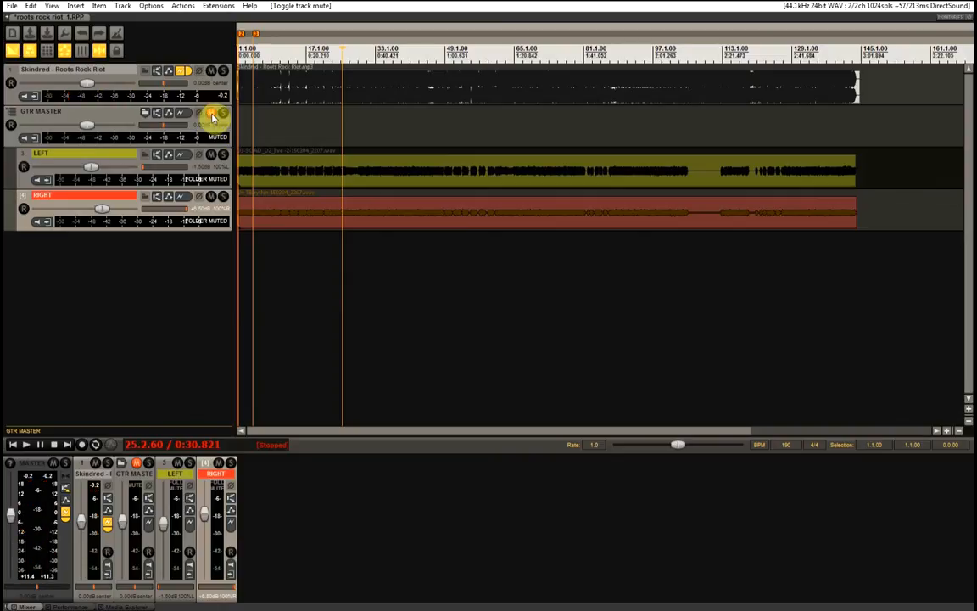
pyautogui.click(213, 117)
pyautogui.press('space')
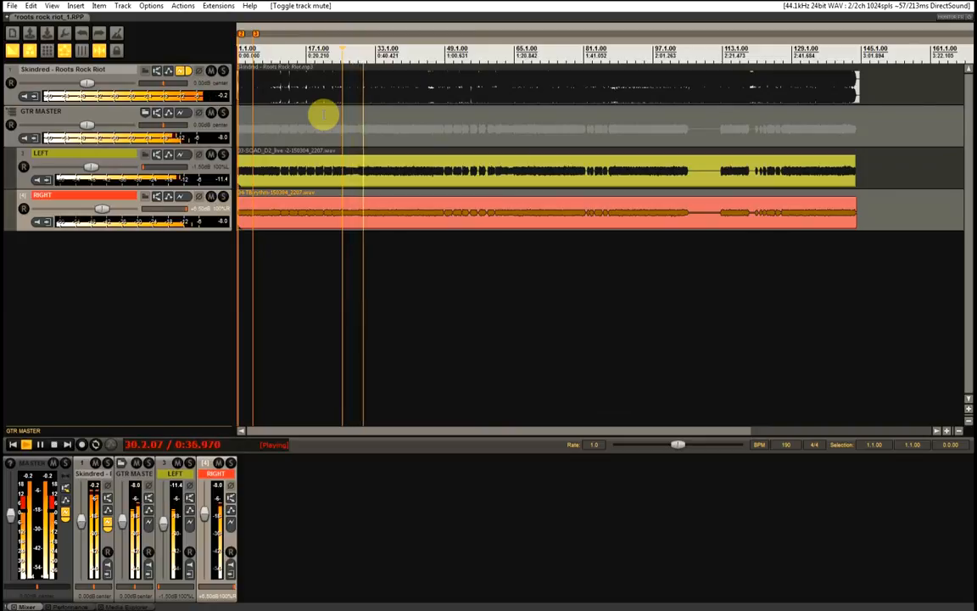
pyautogui.press('space')
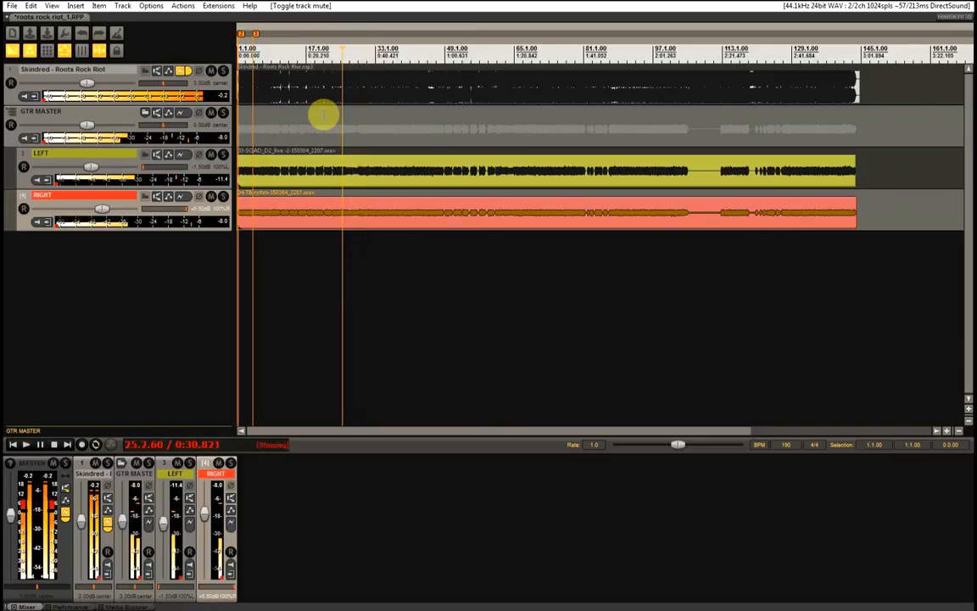